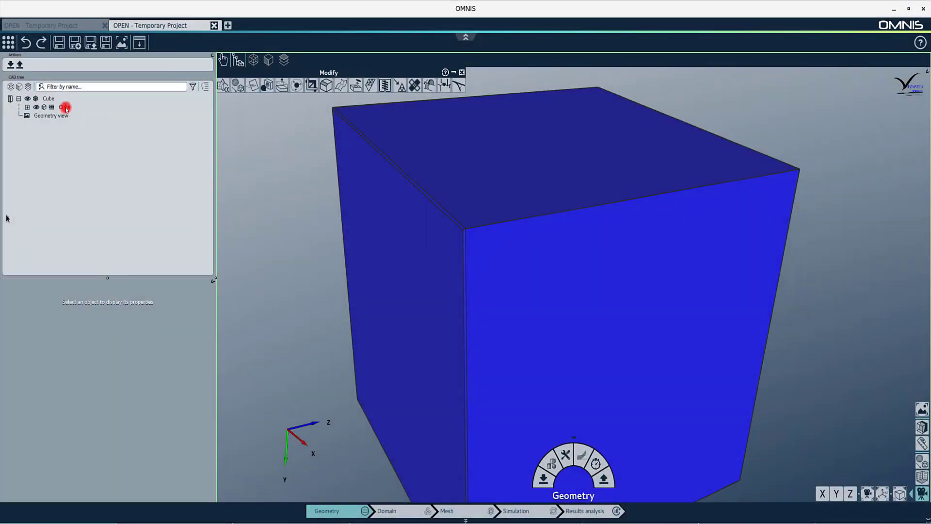
# Try regrouping the Cube boundary's surfaces by fillets and sharp angle with the Basic strategy, and undo the regrouping.
pyautogui.click(65, 107)
pyautogui.click(224, 86)
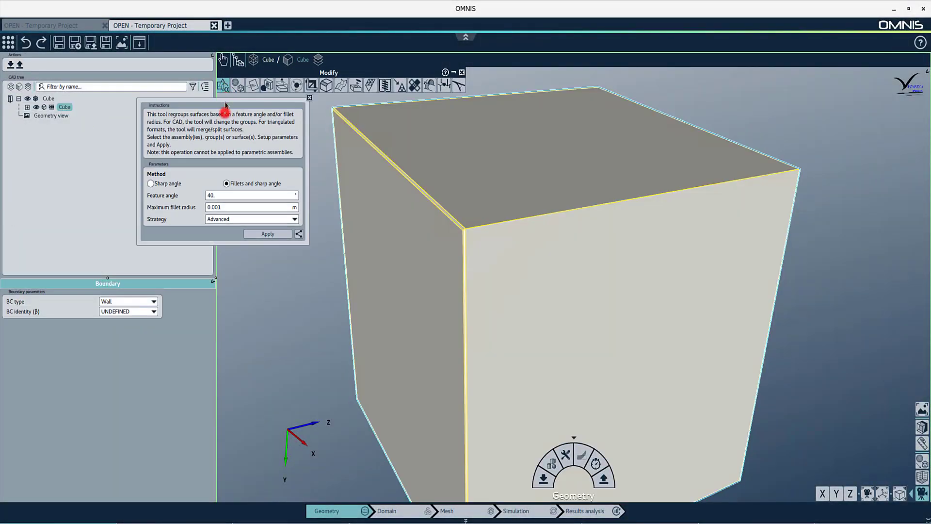
pyautogui.click(247, 223)
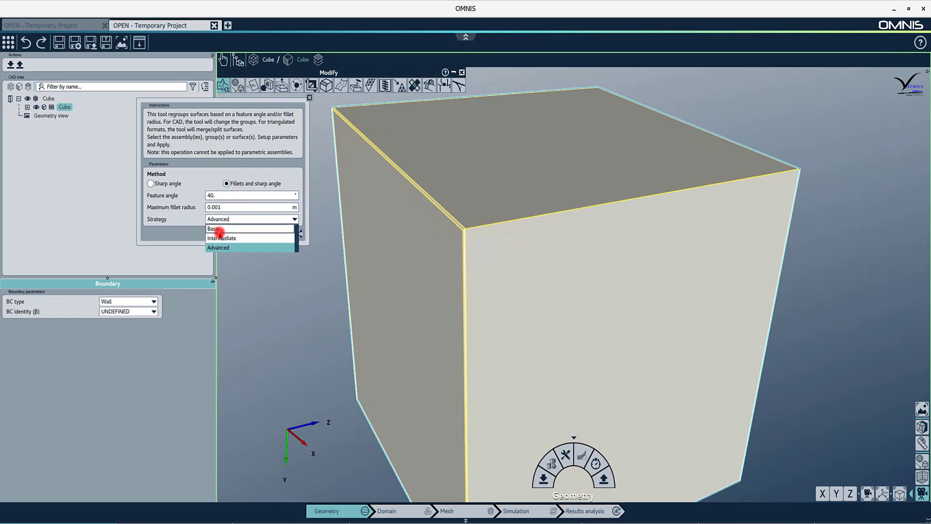
pyautogui.click(217, 232)
pyautogui.click(252, 234)
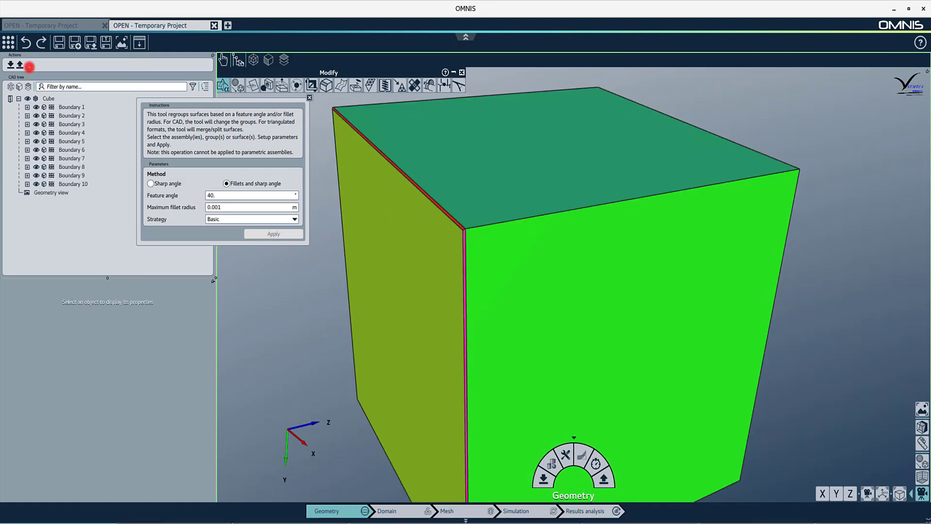
pyautogui.click(26, 43)
# Regroup the Cube boundary's surfaces by fillets and sharp angle using the Advanced strategy.
pyautogui.click(239, 219)
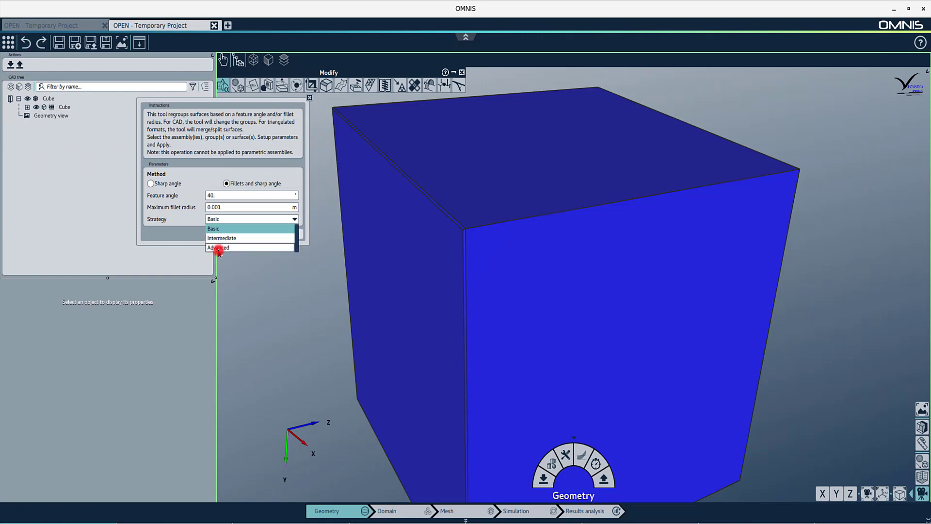
pyautogui.click(215, 246)
pyautogui.click(64, 106)
pyautogui.click(274, 234)
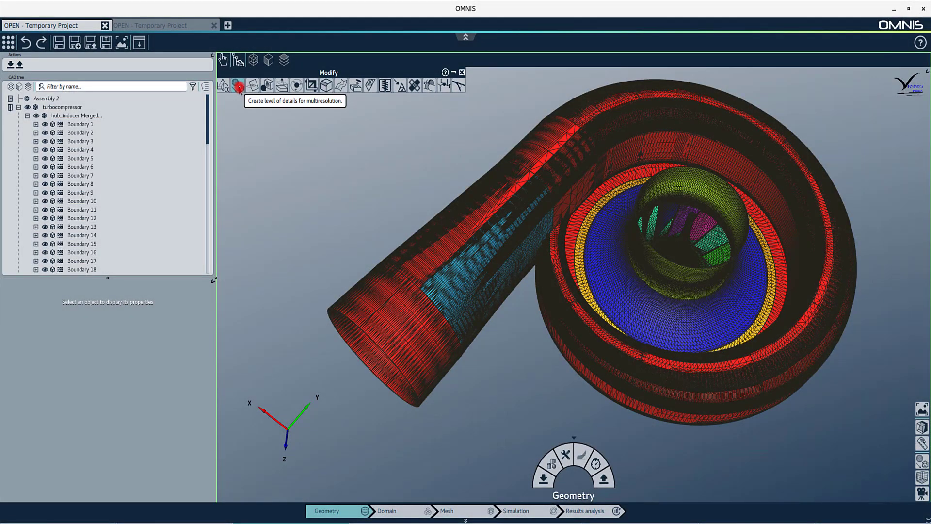
# Create 3 levels of detail for the hub_inducer Merged assembly of the turbocompressor.
pyautogui.click(238, 86)
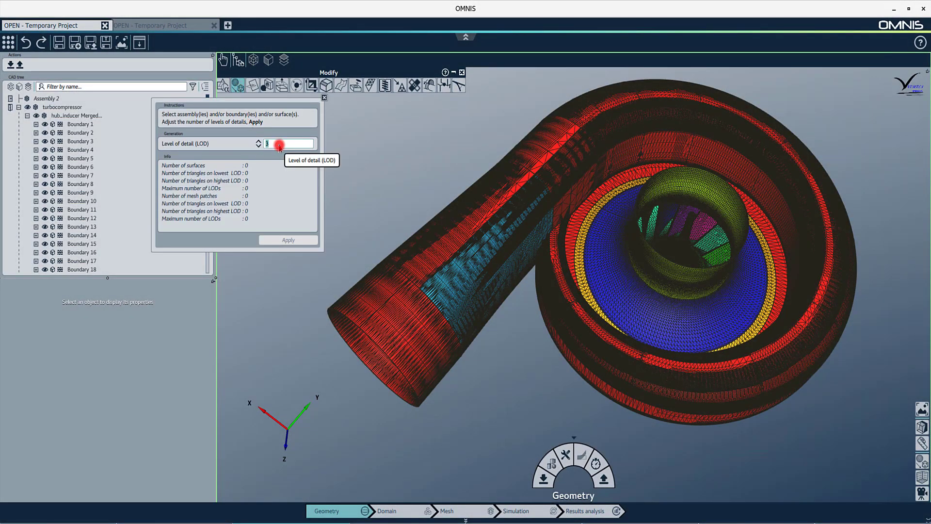
pyautogui.click(87, 116)
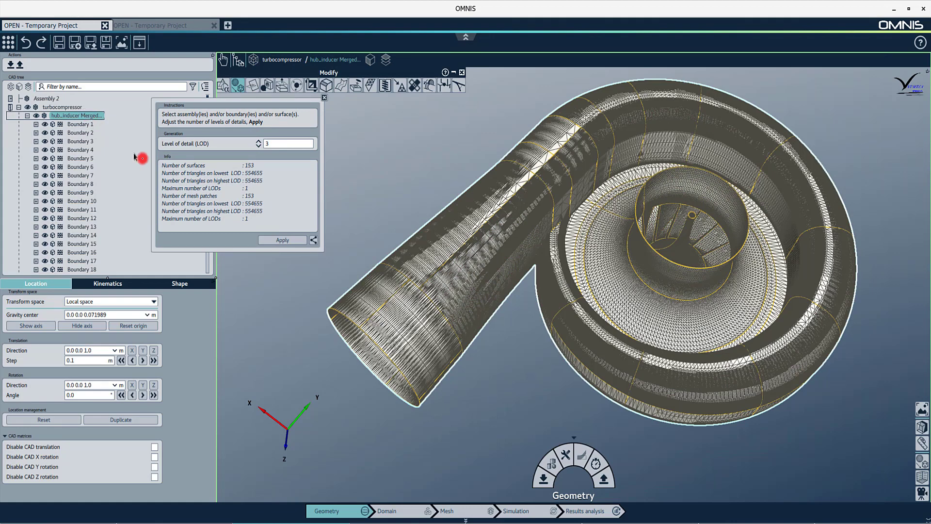
pyautogui.click(274, 240)
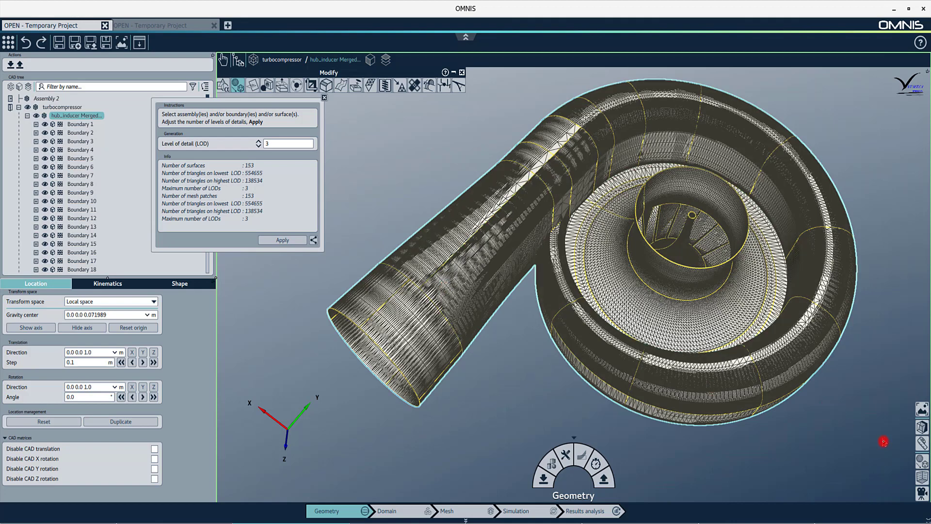
# Open the level-of-detail display option and examine the turbocompressor's triangulation from different angles.
pyautogui.click(921, 462)
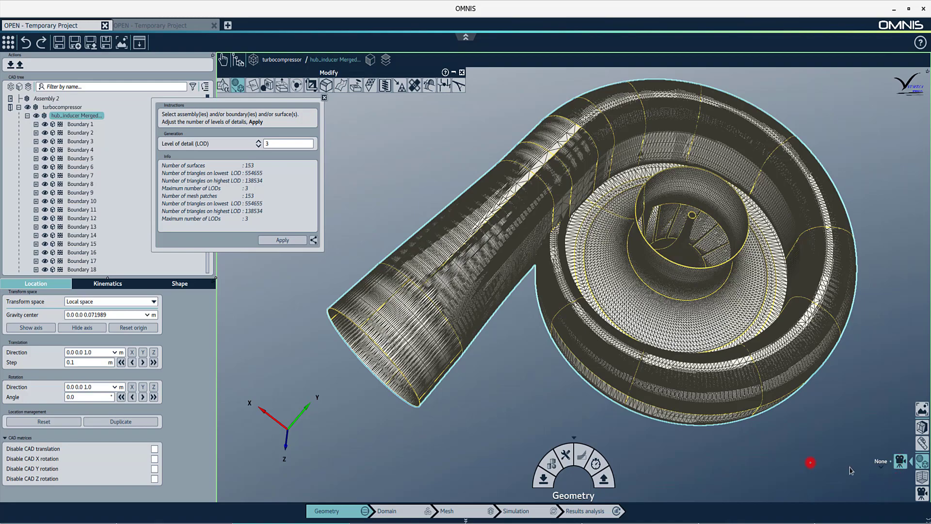
pyautogui.moveTo(804, 455); pyautogui.dragTo(789, 345)
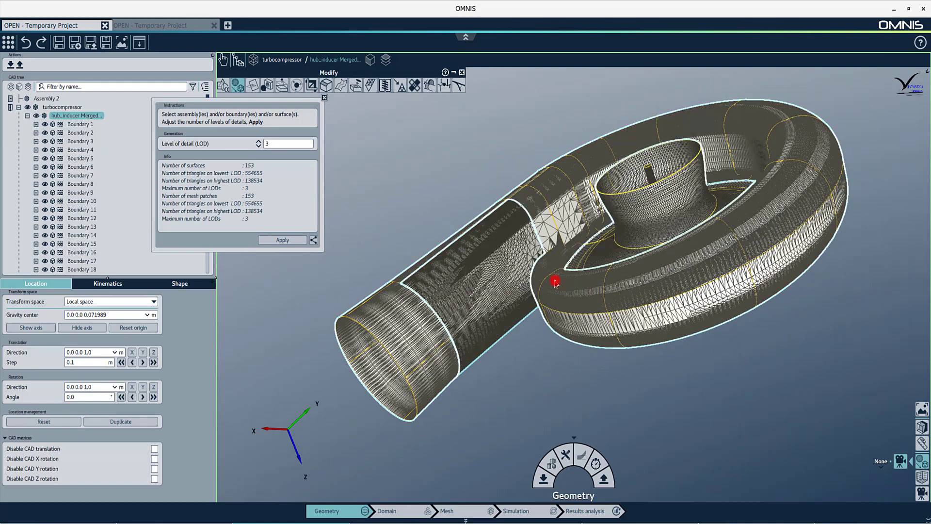
pyautogui.moveTo(556, 286); pyautogui.dragTo(746, 324)
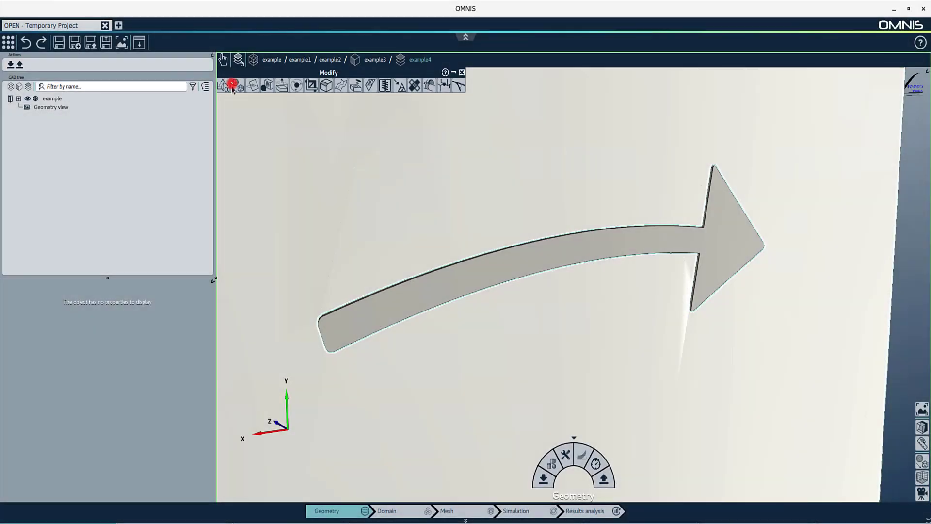
# Select all surfaces of the curved arrow with a rectangle selection and remove the arrow feature from the surrounding surface.
pyautogui.click(223, 60)
pyautogui.click(186, 93)
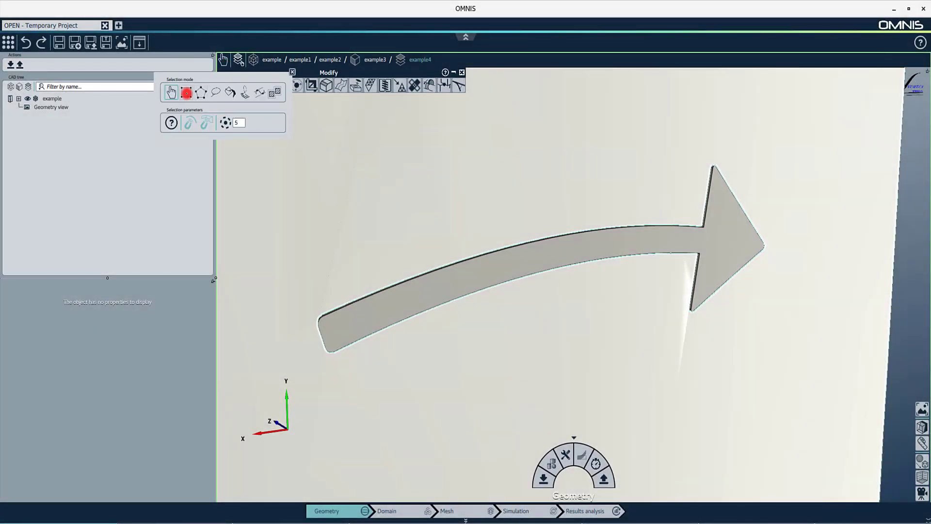
pyautogui.moveTo(306, 115); pyautogui.dragTo(814, 425)
pyautogui.click(293, 71)
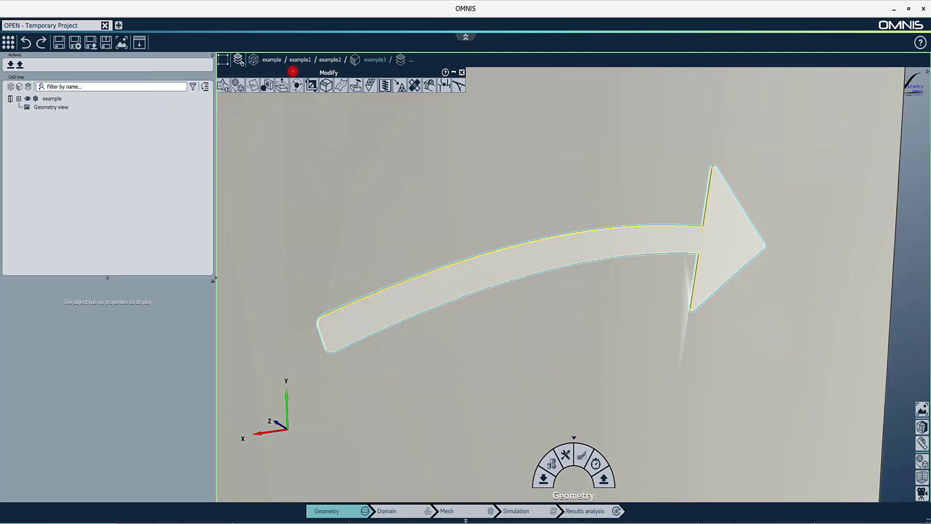
pyautogui.click(252, 85)
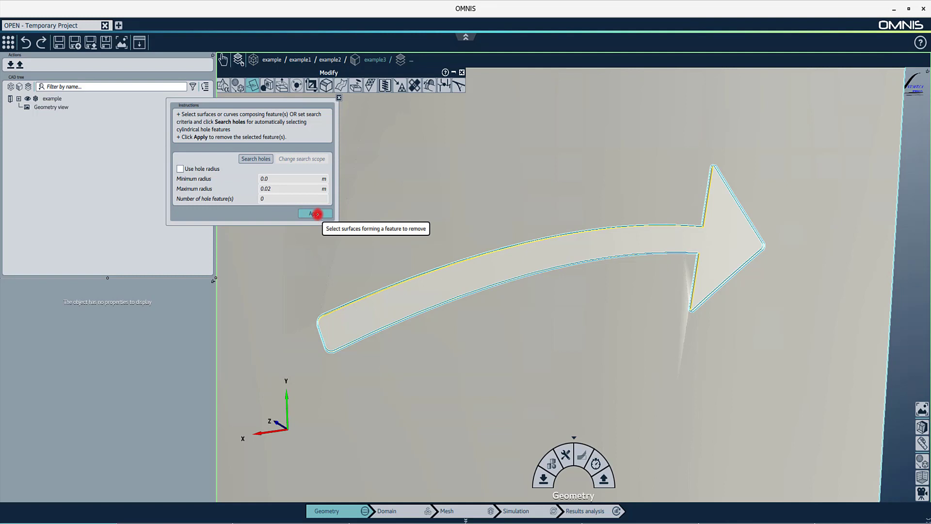
pyautogui.click(316, 214)
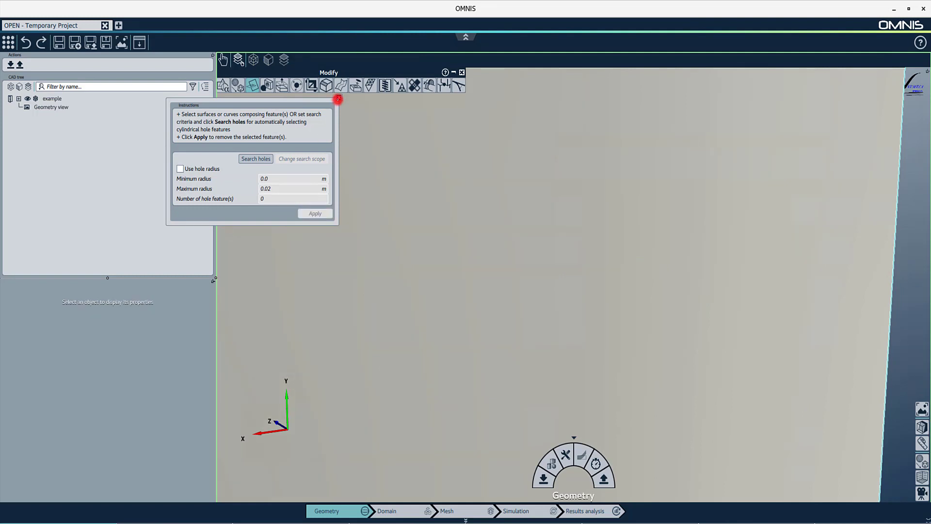
pyautogui.click(339, 99)
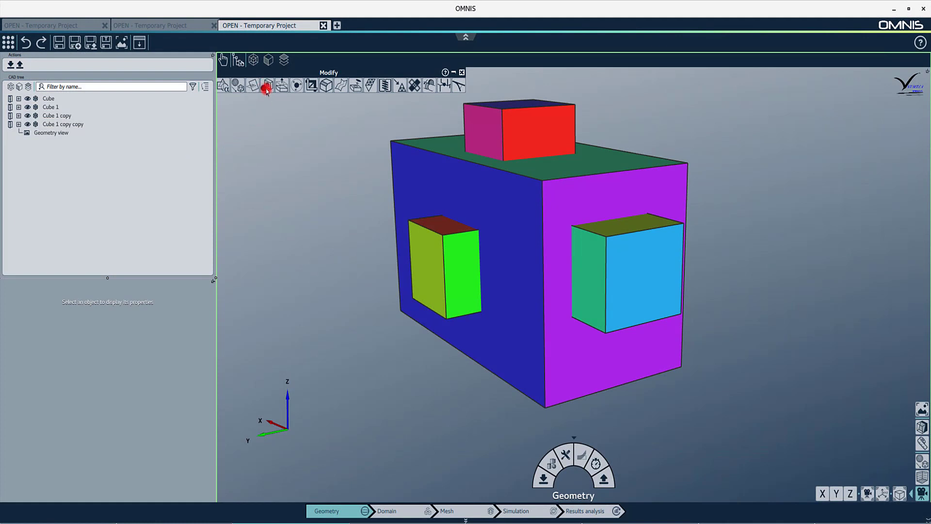
# Unite Cube with Cube 1 through a boolean operation without keeping a copy of the tools.
pyautogui.click(266, 86)
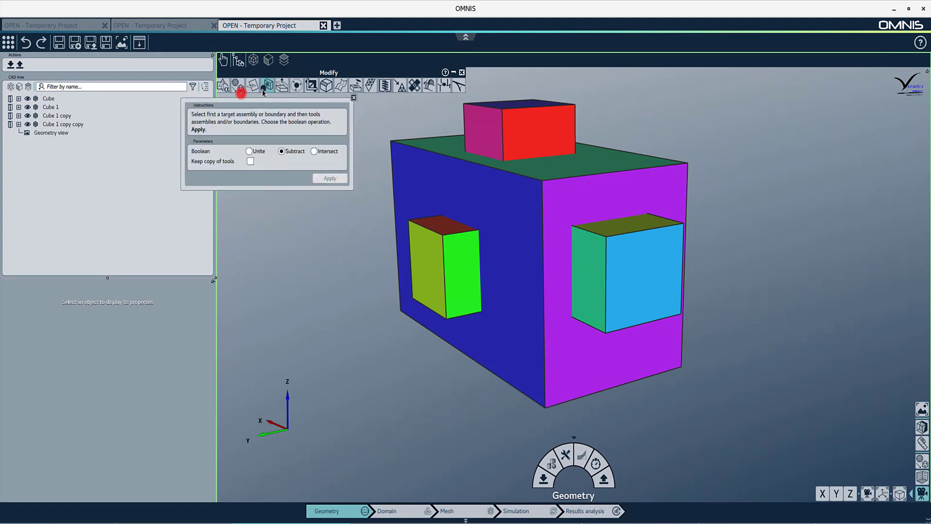
pyautogui.click(50, 100)
pyautogui.click(50, 108)
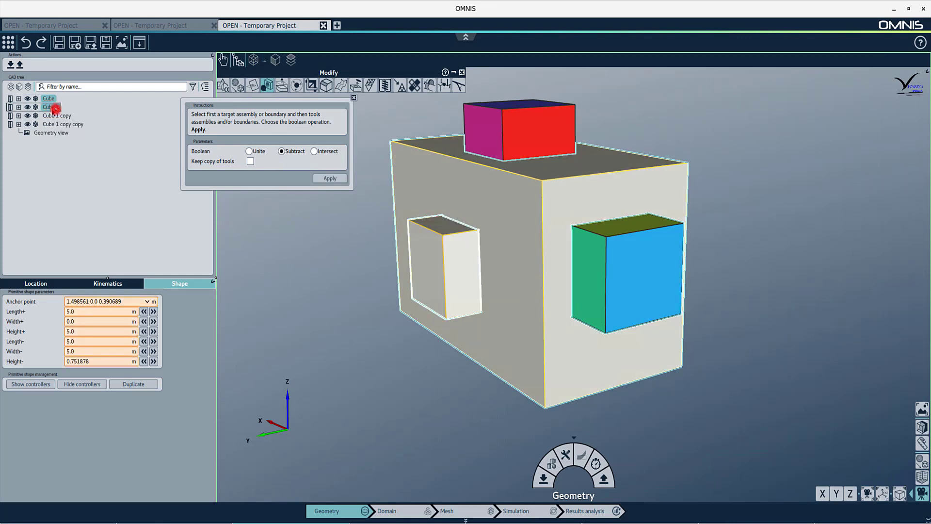
pyautogui.click(249, 151)
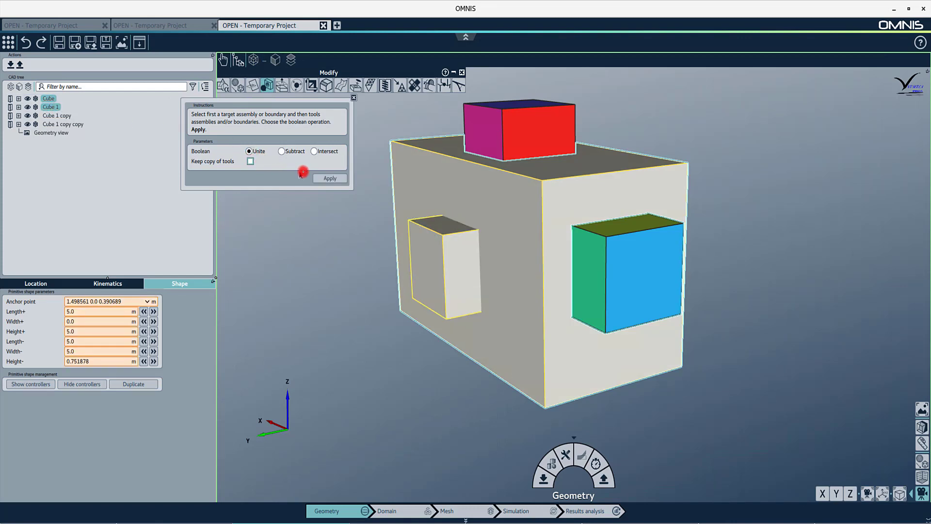
pyautogui.click(321, 179)
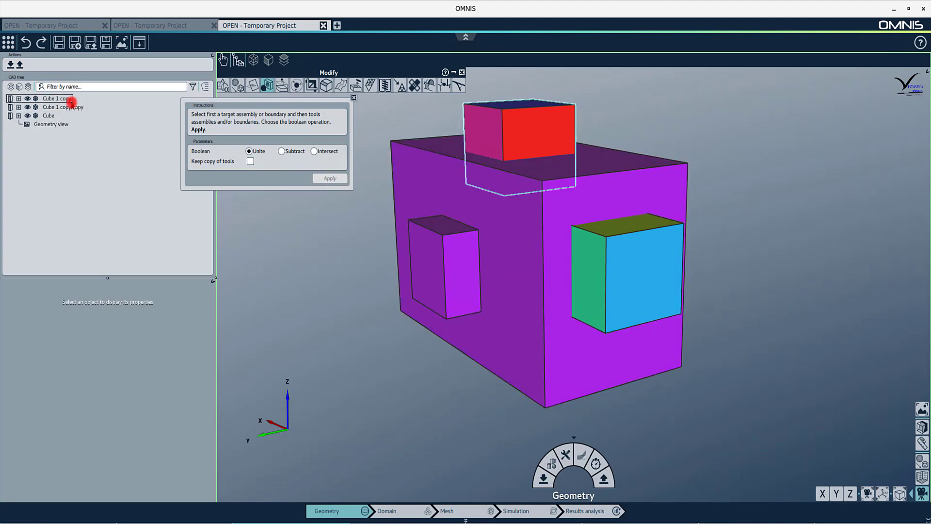
# Subtract Cube 1 copy from the united Cube with a boolean operation.
pyautogui.click(70, 102)
pyautogui.click(49, 115)
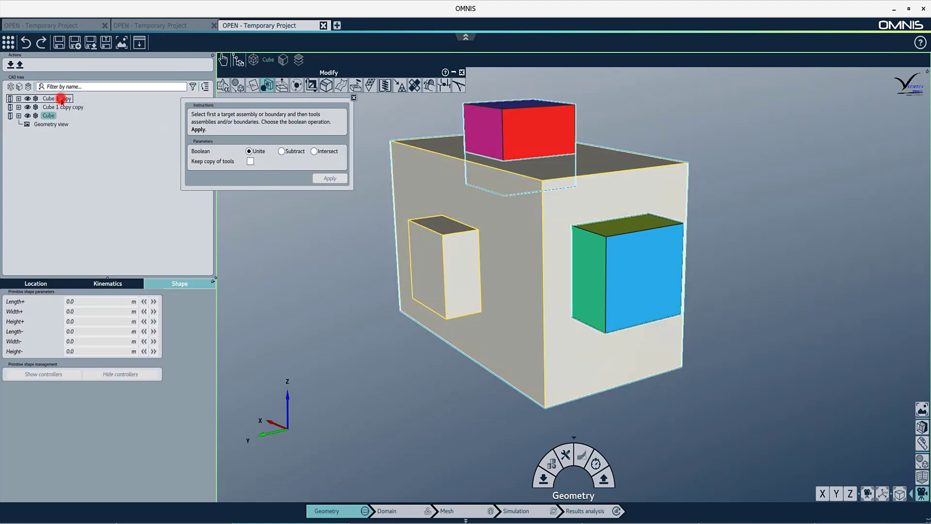
pyautogui.keyDown('ctrl'); pyautogui.click(62, 100); pyautogui.keyUp('ctrl')
pyautogui.click(284, 151)
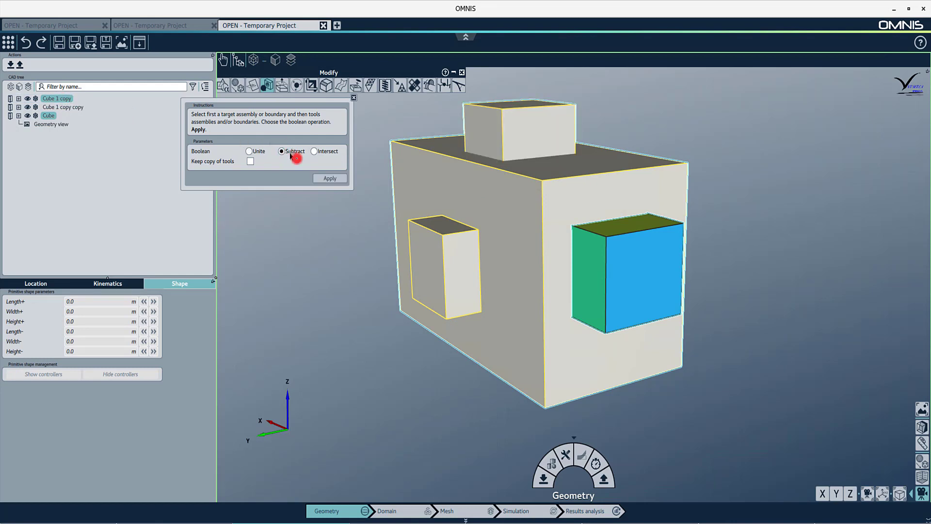
pyautogui.click(330, 179)
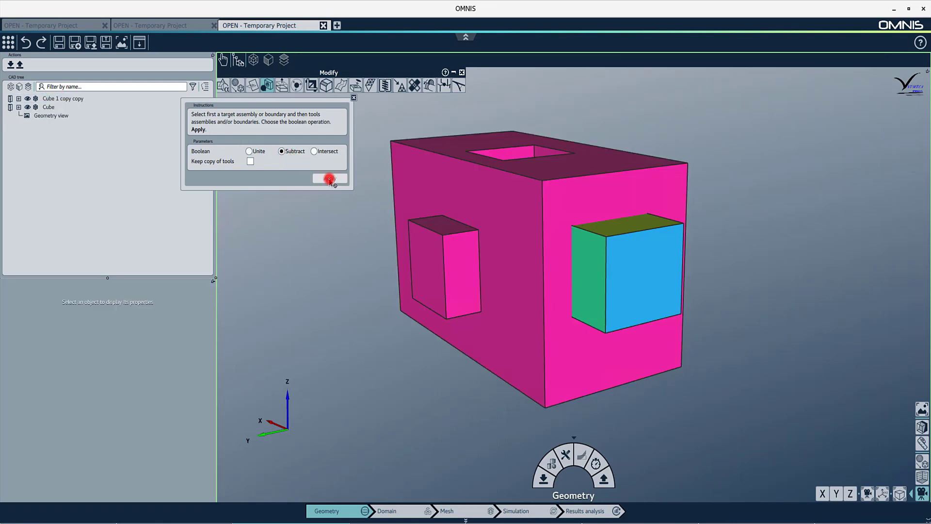
# Intersect Cube with Cube 1 copy copy using a boolean operation.
pyautogui.click(62, 108)
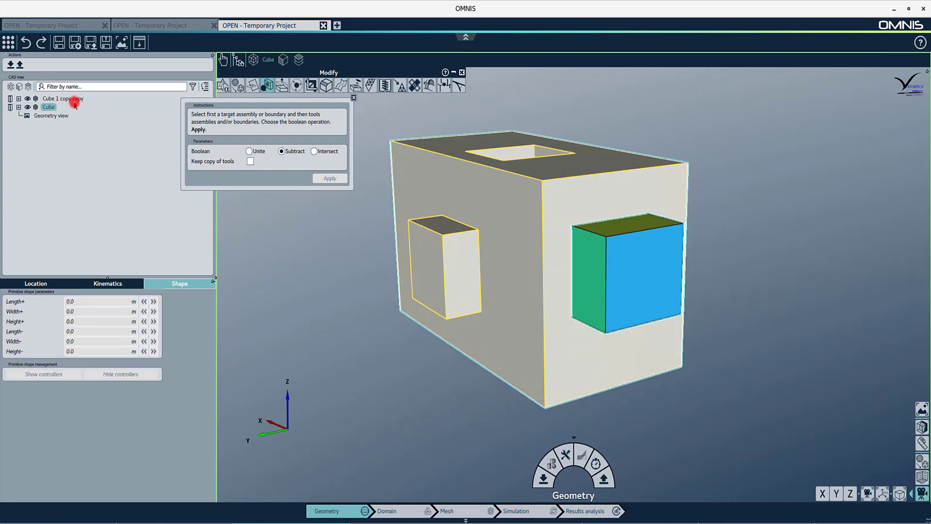
pyautogui.keyDown('ctrl'); pyautogui.click(73, 100); pyautogui.keyUp('ctrl')
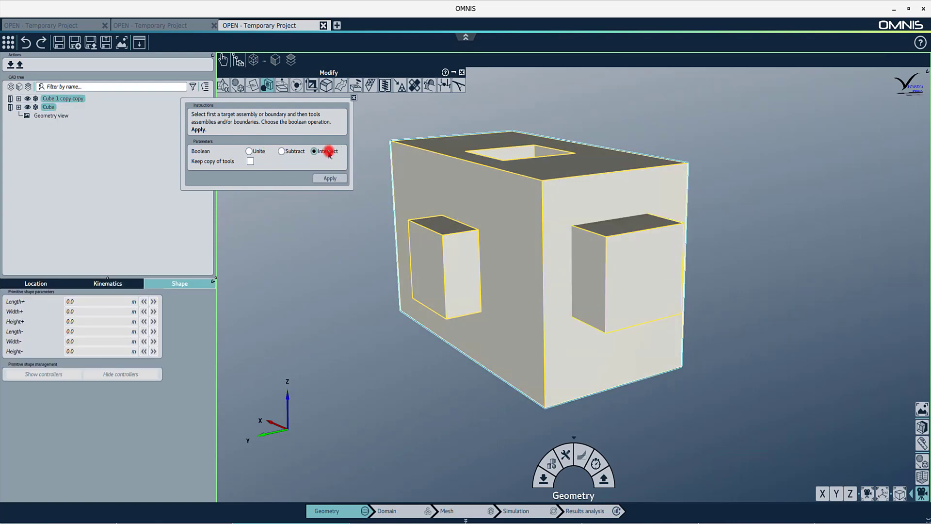
pyautogui.click(329, 179)
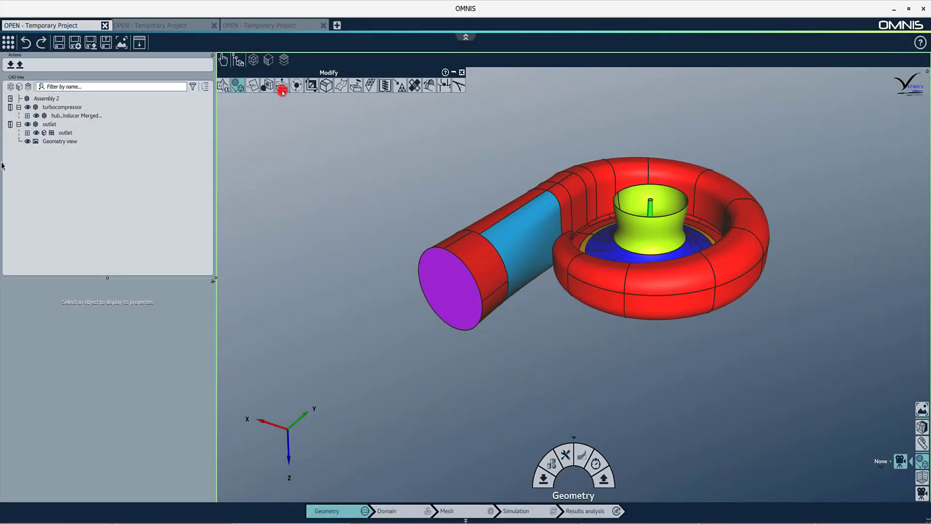
# Extrude the turbocompressor's outlet disc outward by 0.1 m in the reversed direction, and select the extruded boundary.
pyautogui.click(282, 88)
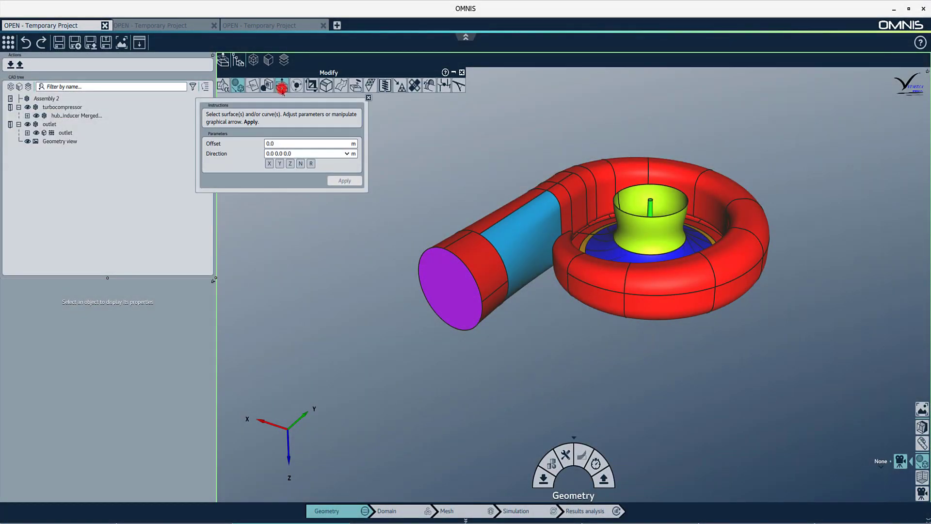
pyautogui.click(453, 312)
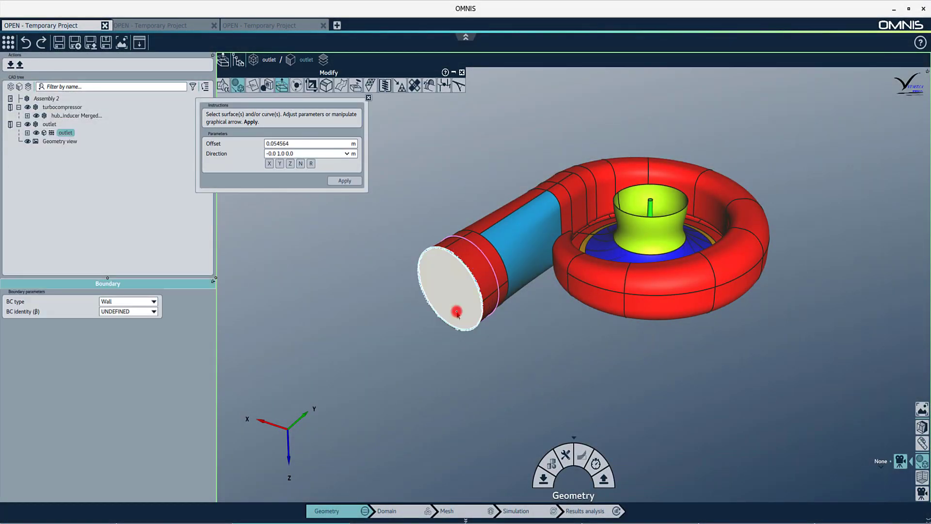
pyautogui.click(311, 165)
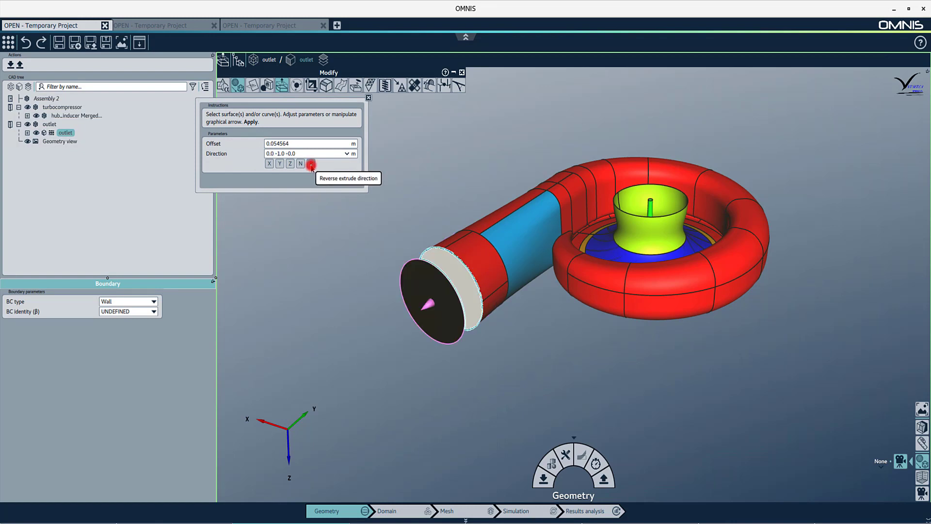
pyautogui.doubleClick(309, 145)
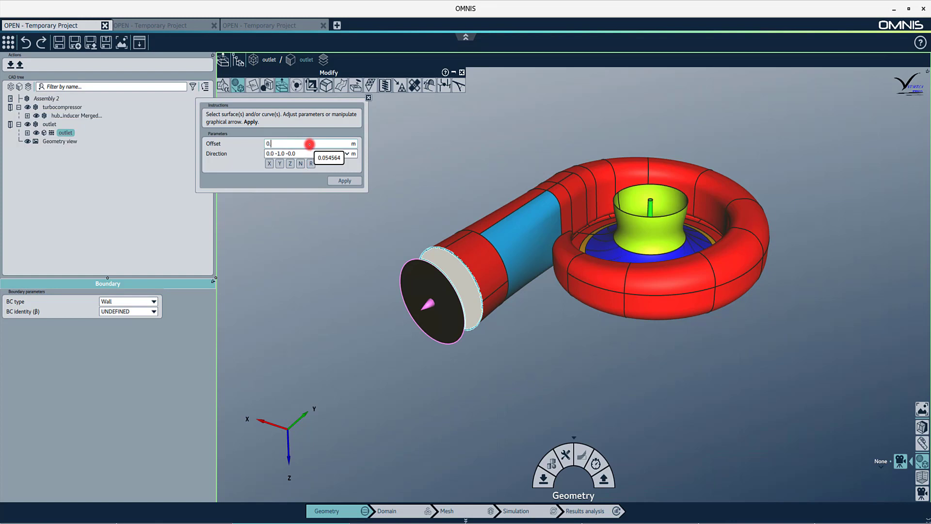
pyautogui.click(341, 182)
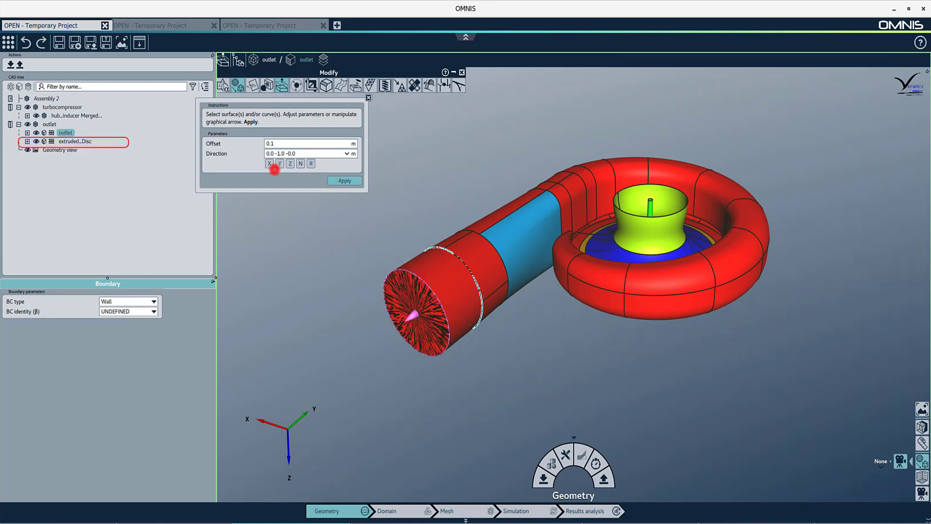
pyautogui.click(84, 141)
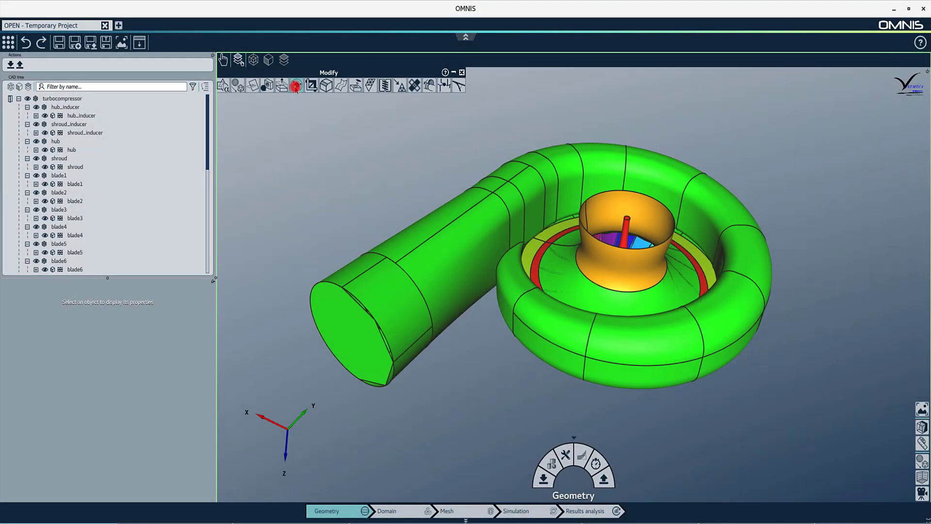
# Offset the planar surface closing the volute's outlet by 0.02 m.
pyautogui.click(296, 85)
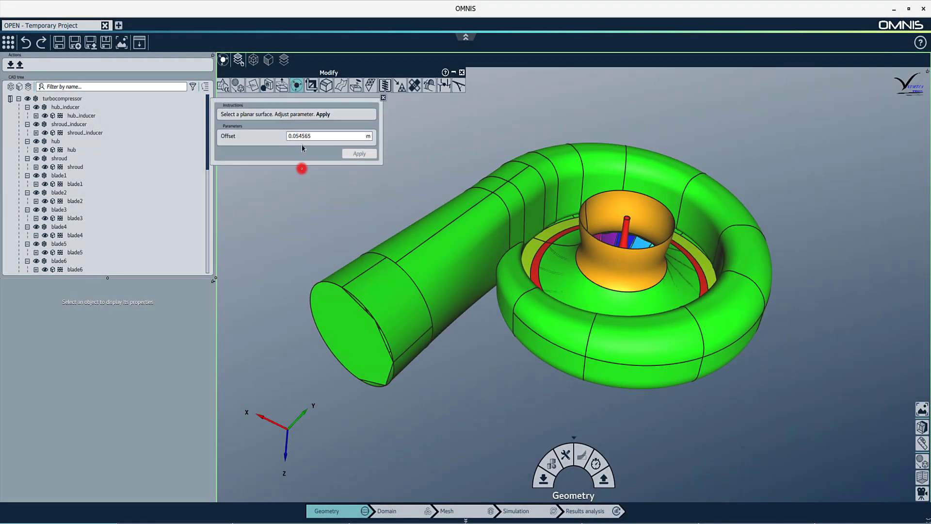
pyautogui.click(334, 303)
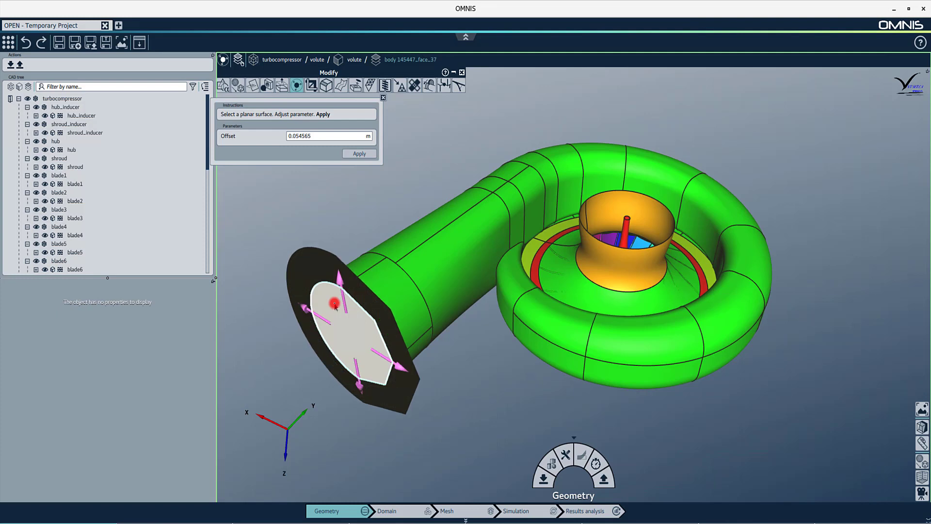
pyautogui.doubleClick(345, 136)
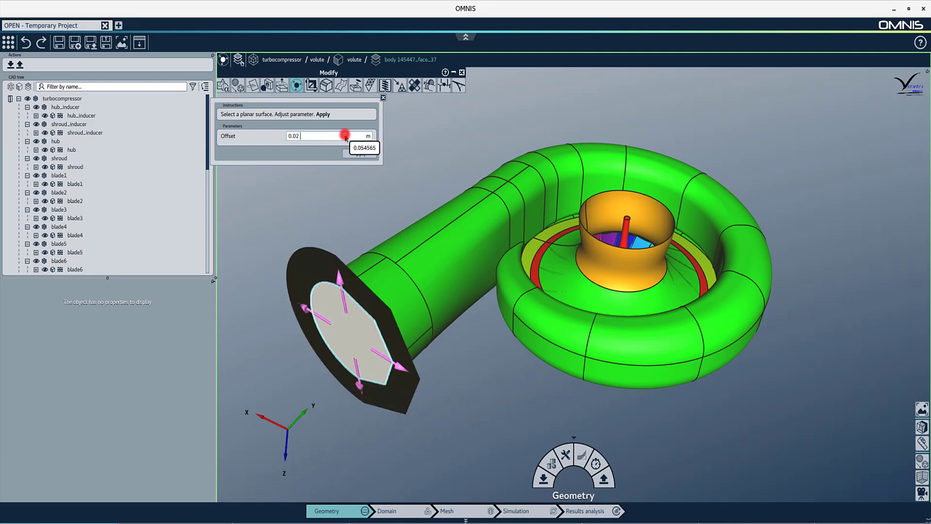
pyautogui.press('Return')
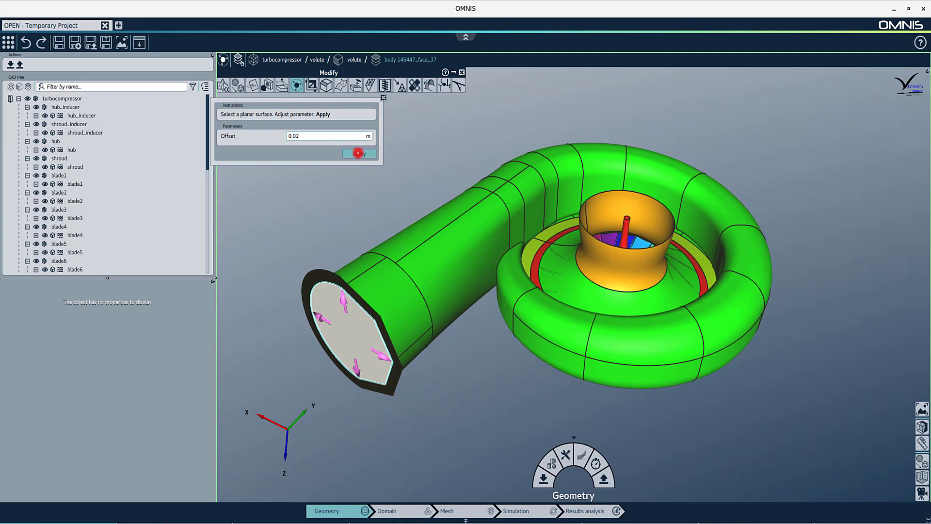
pyautogui.click(358, 154)
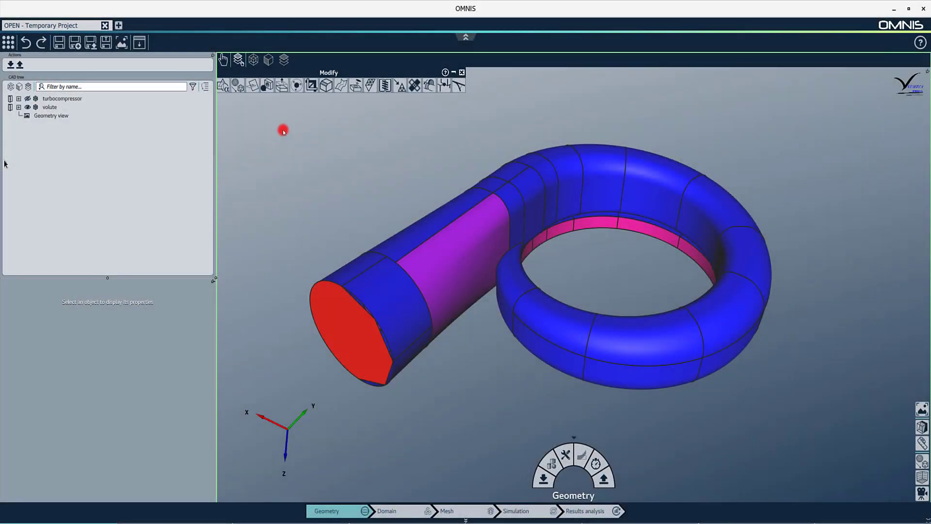
# Scale the volute assembly by a factor of 0.5.
pyautogui.click(311, 86)
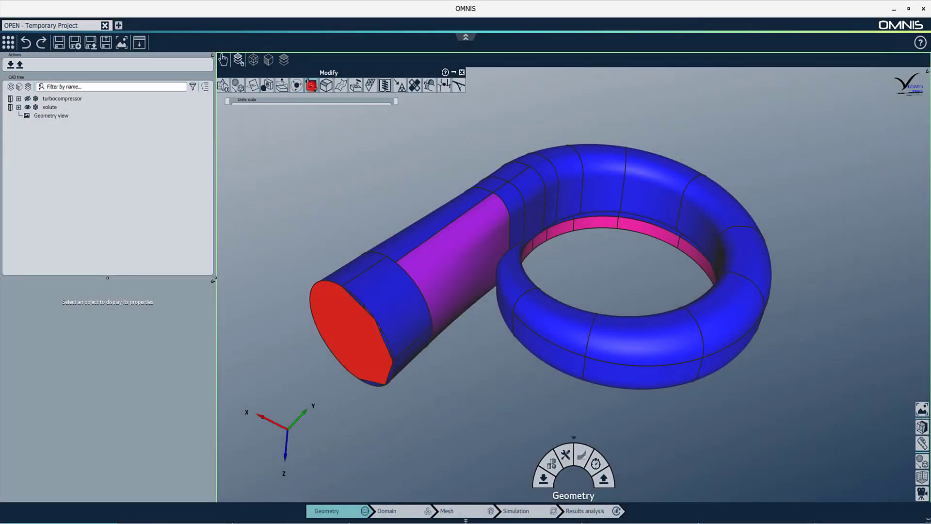
pyautogui.click(49, 107)
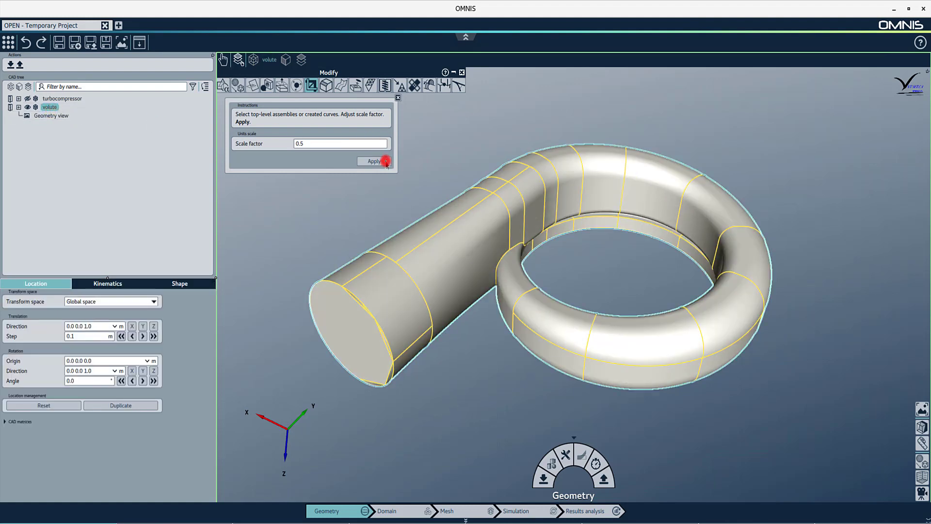
pyautogui.click(386, 160)
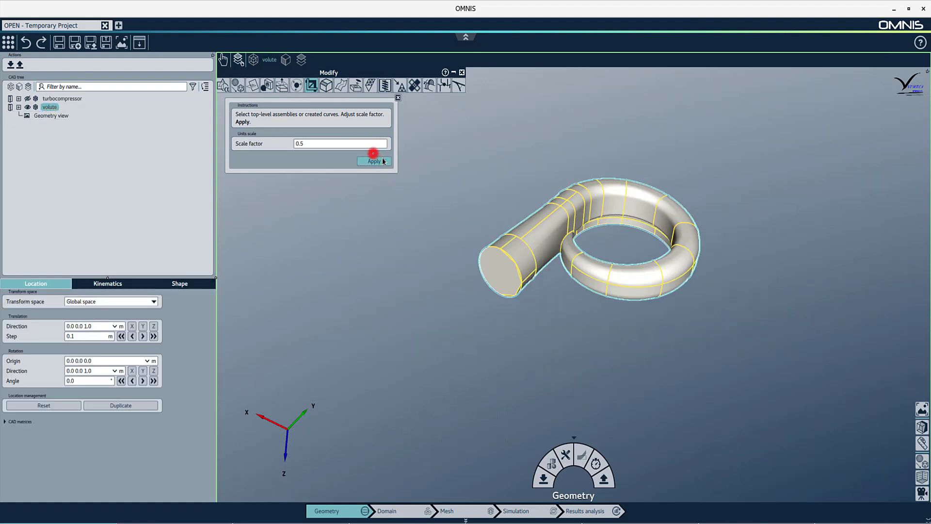
# Scale the volute assembly by a factor of 2.0 and close the scaling tool.
pyautogui.doubleClick(361, 145)
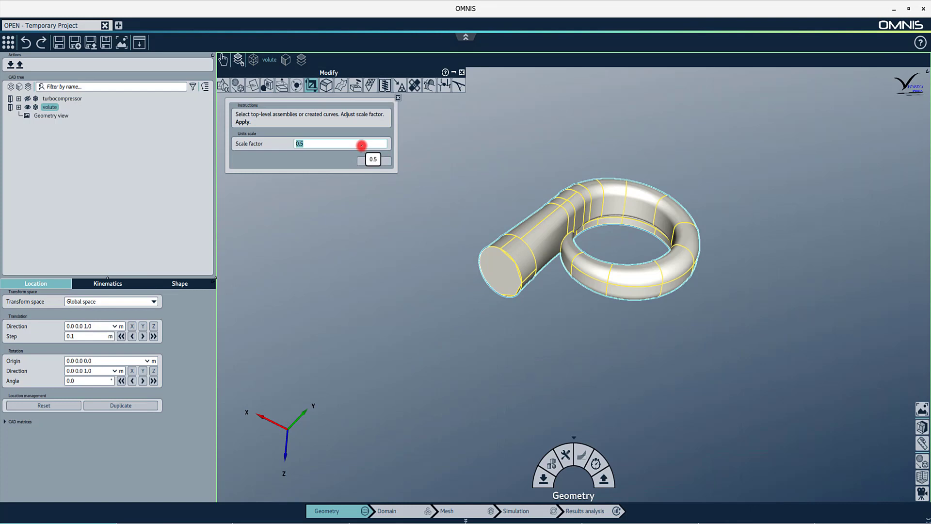
pyautogui.write('2.0')
pyautogui.click(367, 161)
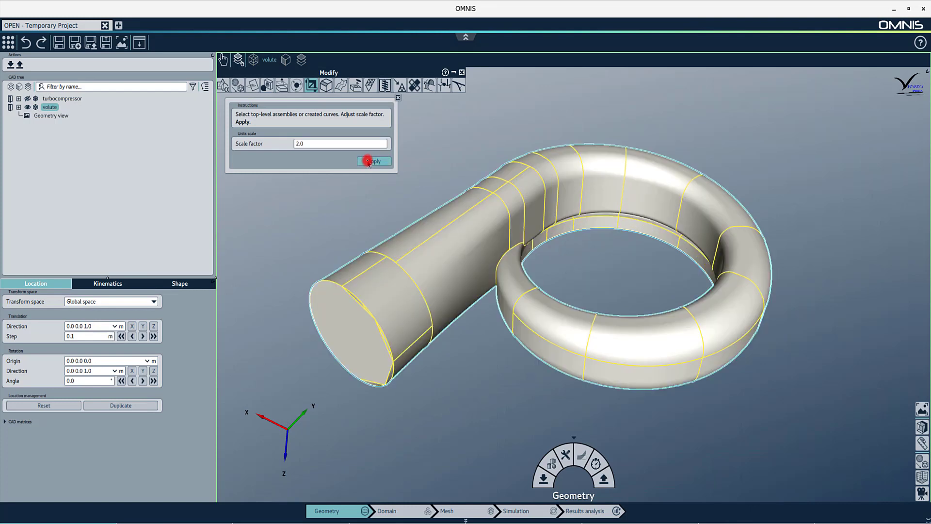
pyautogui.click(397, 98)
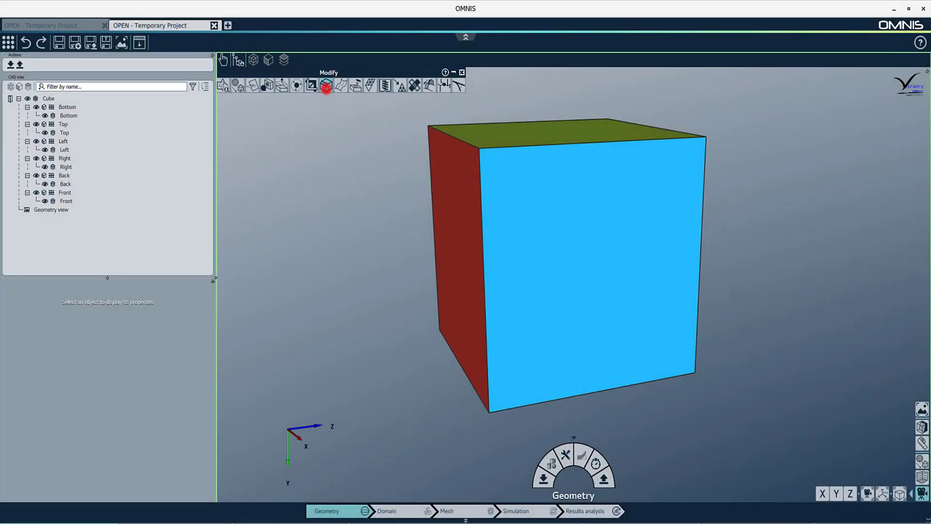
# Round the edge between the cube's upper face and far side with a 0.01 m constant fillet, and expand the CAD tree to surface level.
pyautogui.click(326, 87)
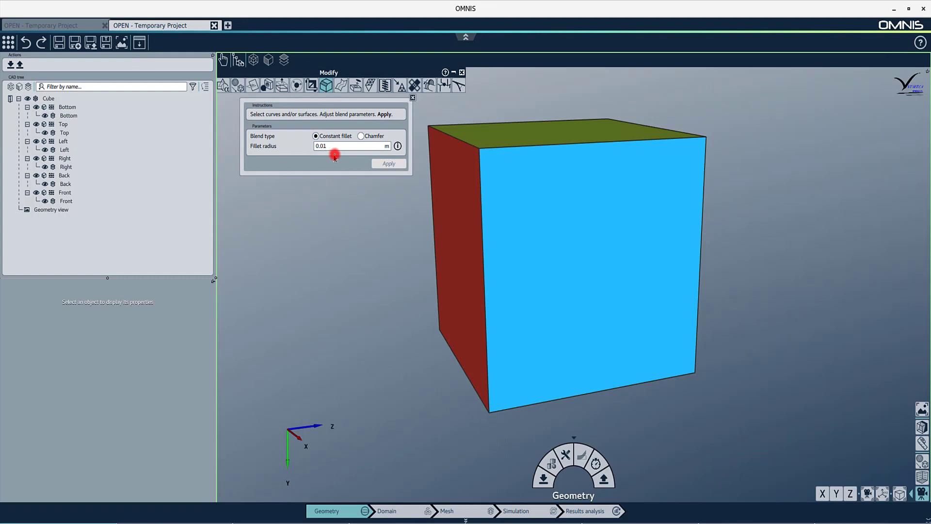
pyautogui.click(668, 131)
pyautogui.click(388, 164)
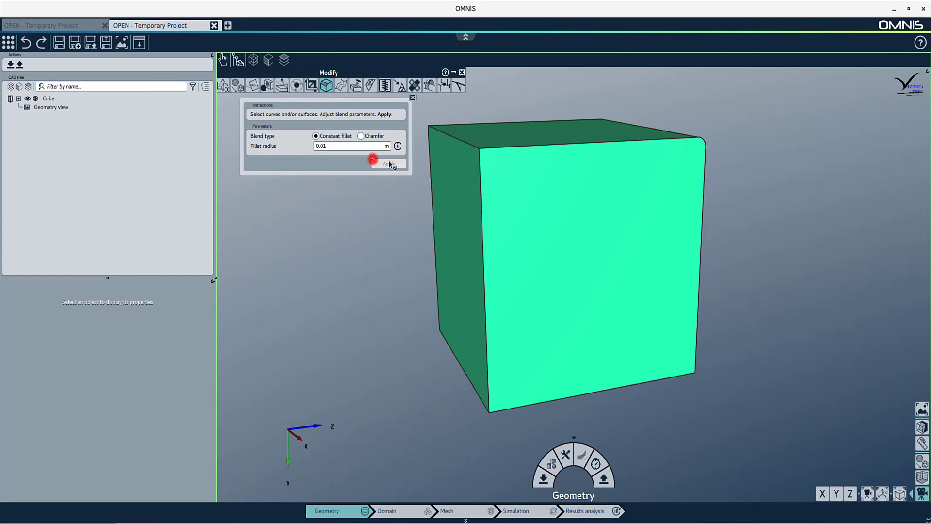
pyautogui.click(29, 86)
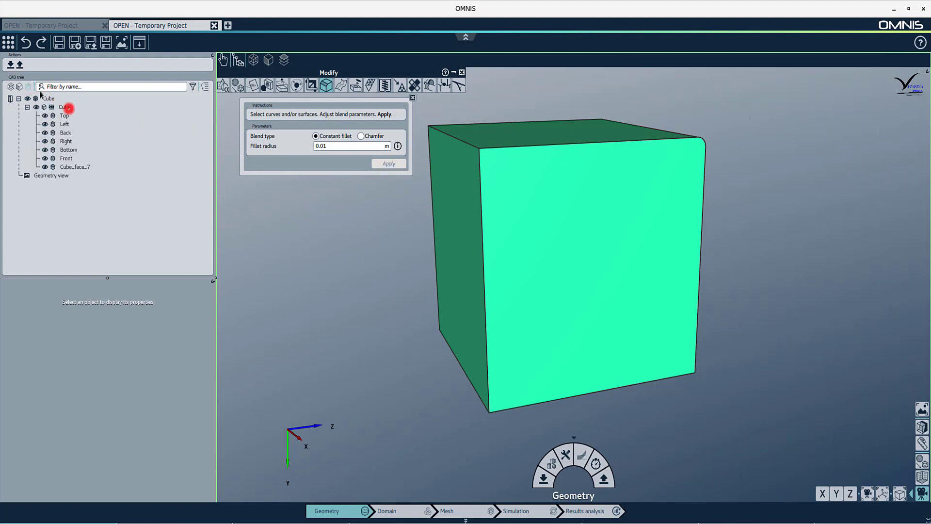
# Chamfer the edges of the cube's Bottom surface with a size of 0.01 m, and select the new chamfer boundary.
pyautogui.click(454, 240)
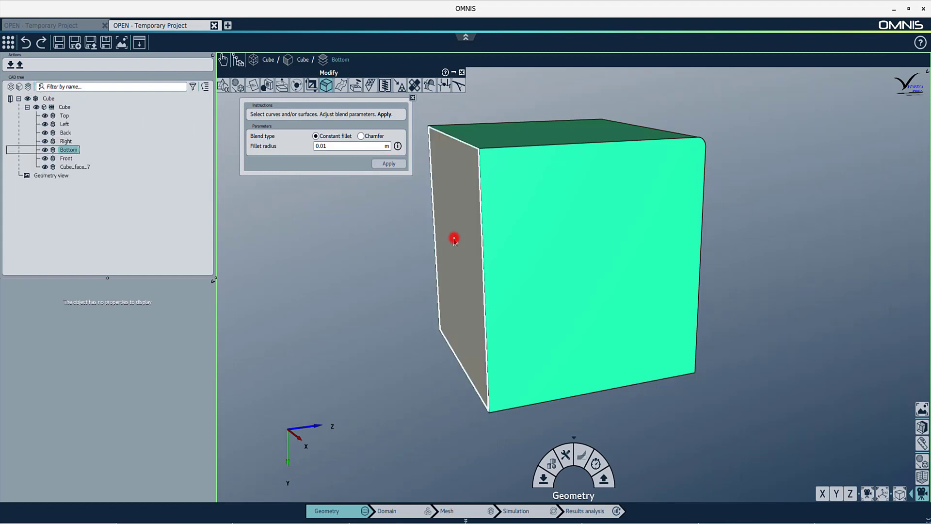
pyautogui.click(379, 136)
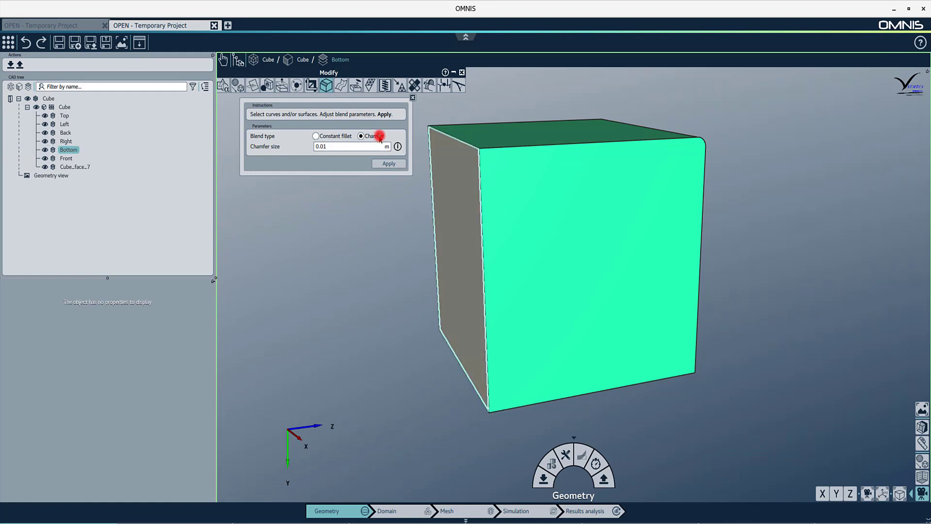
pyautogui.click(387, 166)
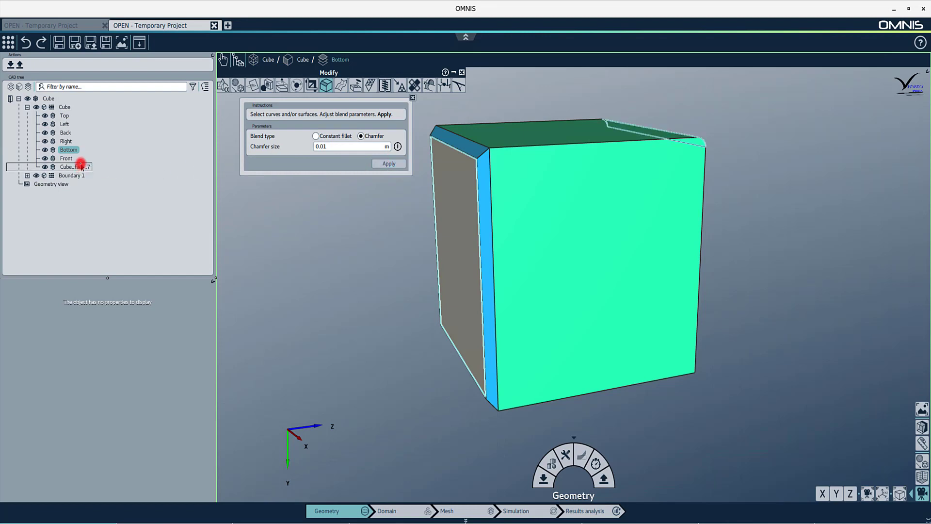
pyautogui.click(72, 176)
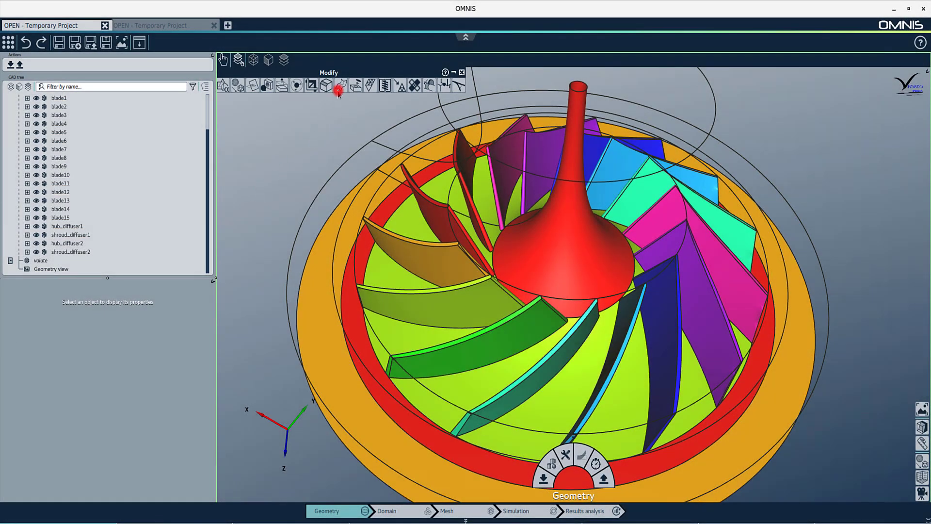
# Create a lengthwise parametric curve on blade6's leading-edge surface without splitting it, using locally conformal tessellation.
pyautogui.click(340, 86)
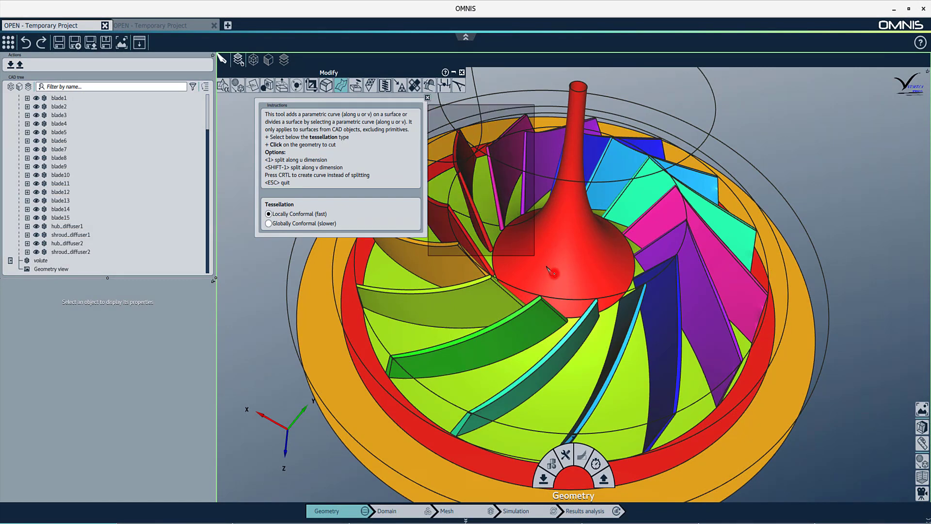
pyautogui.scroll(5, 553, 341)
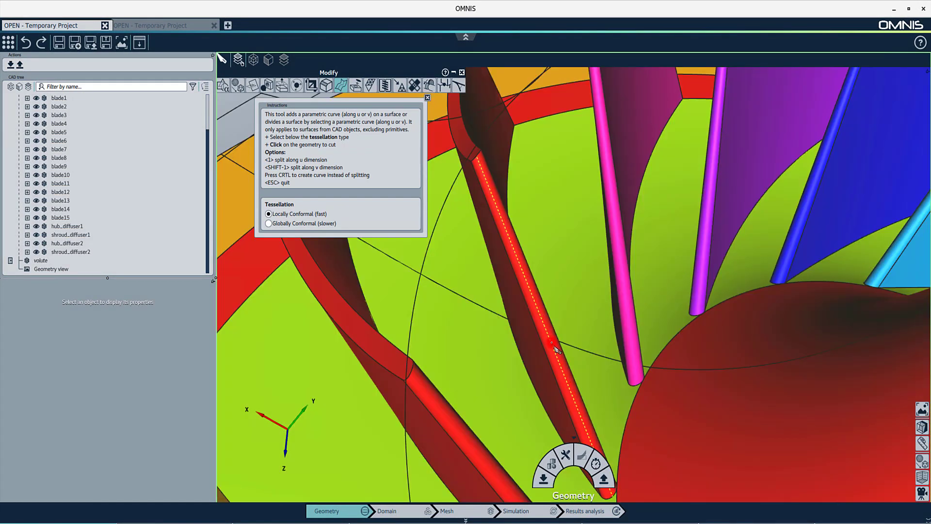
pyautogui.press('shift')
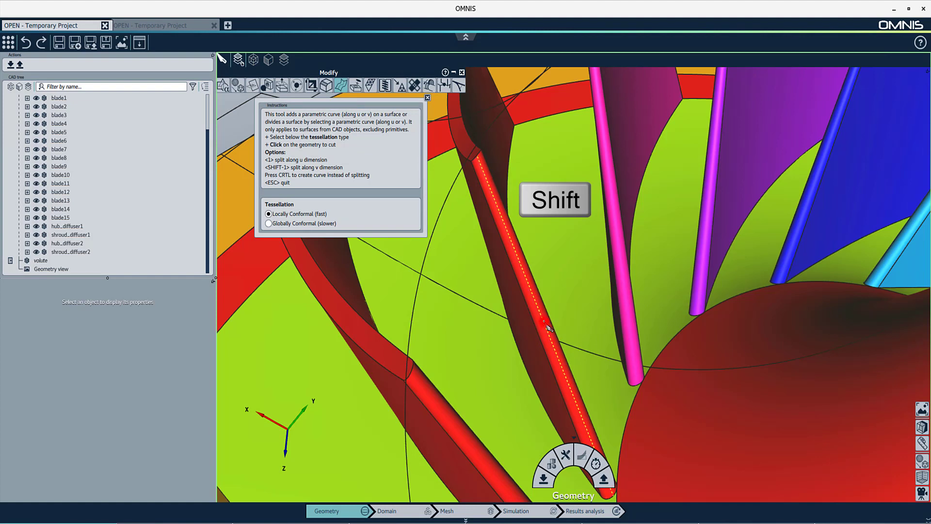
pyautogui.keyDown('shift'); pyautogui.click(544, 322); pyautogui.keyUp('shift')
pyautogui.press('ctrl')
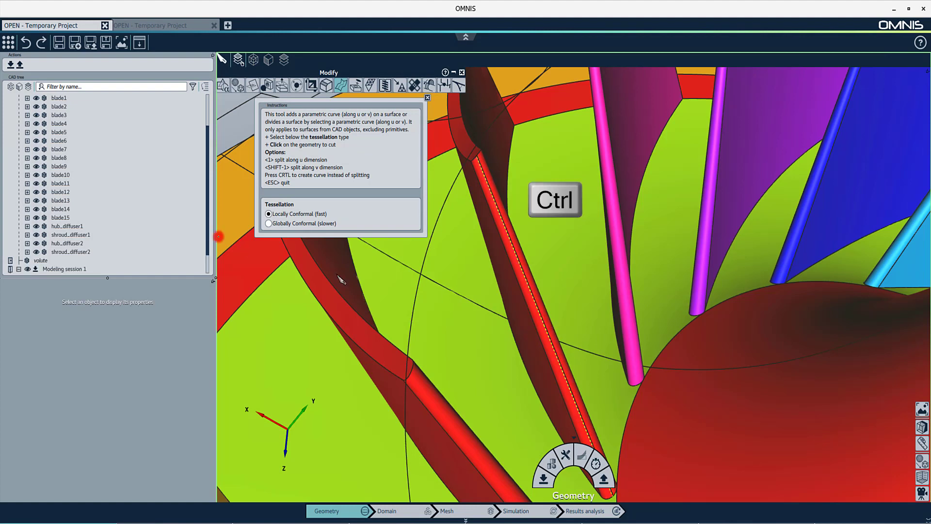
pyautogui.scroll(-1, 141, 238)
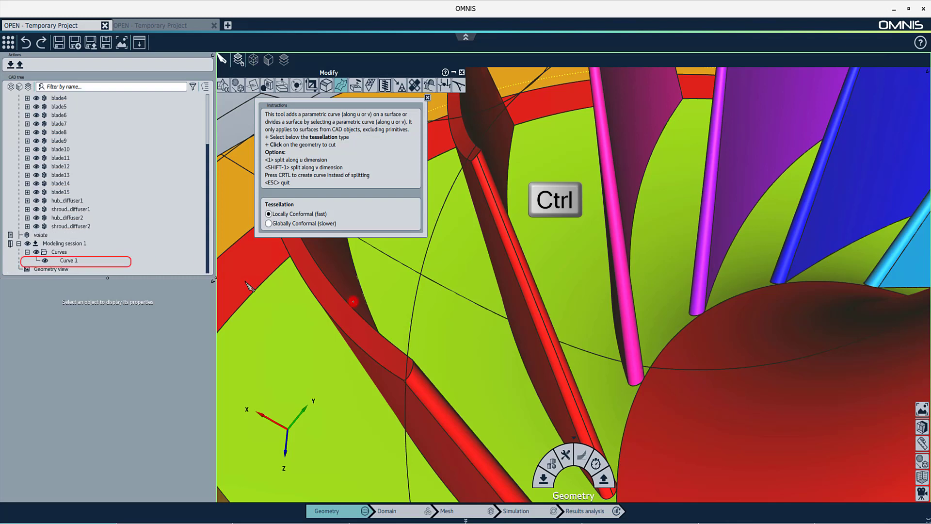
# Split the neighbouring pink blade's leading-edge surface lengthwise, and select the edge surfaces of both blades to compare them.
pyautogui.click(626, 287)
pyautogui.press('Escape')
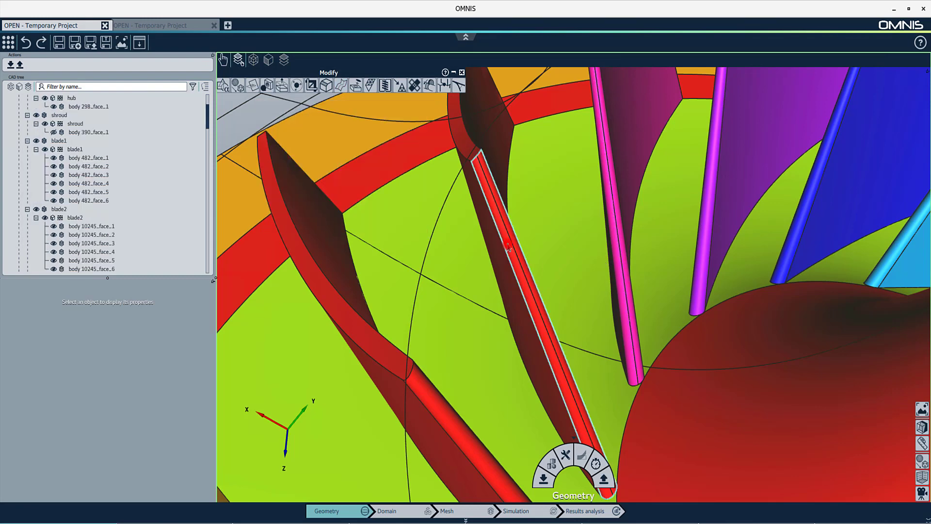
pyautogui.click(507, 245)
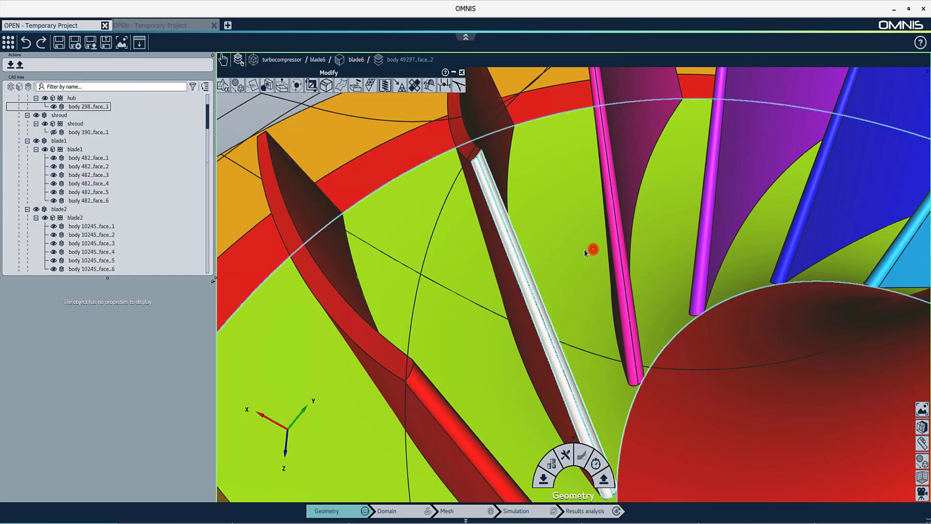
pyautogui.click(614, 249)
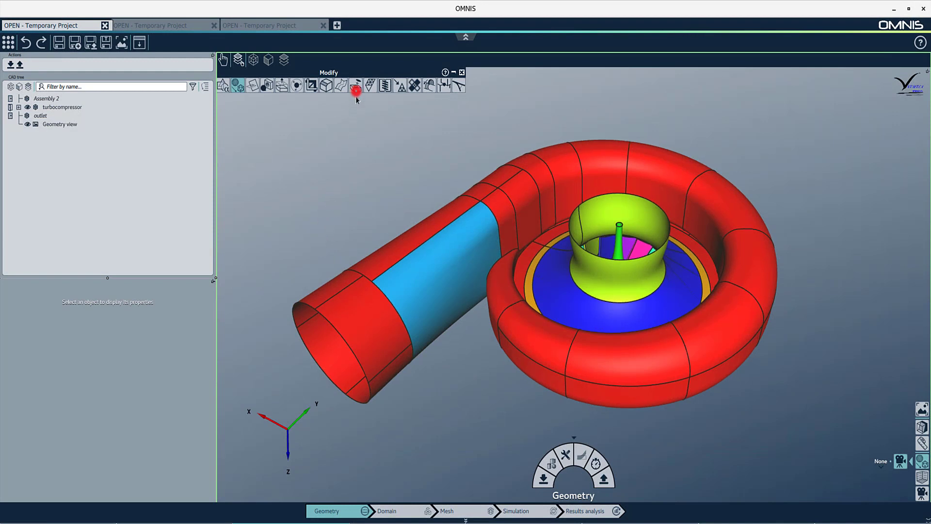
# Cap the circular inlet opening of the turbocompressor from its edge curve, using the parametric capping method.
pyautogui.click(356, 86)
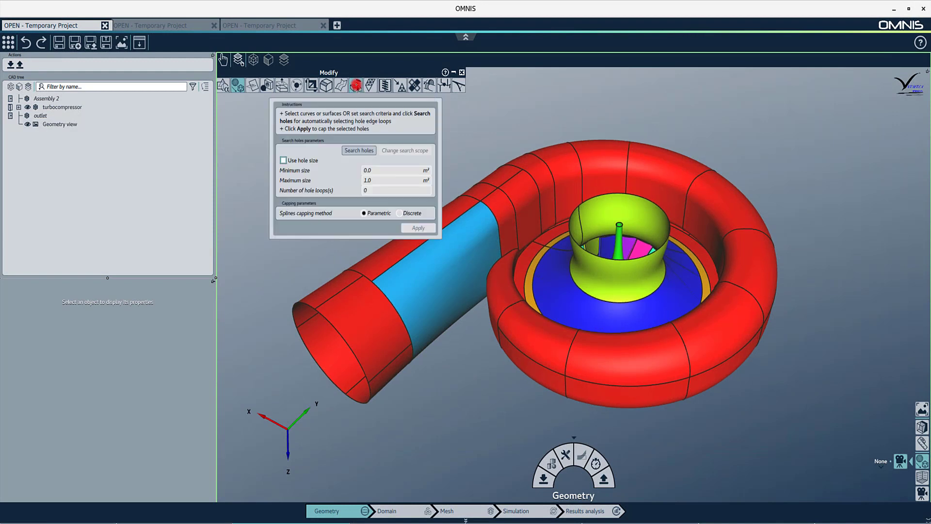
pyautogui.click(589, 206)
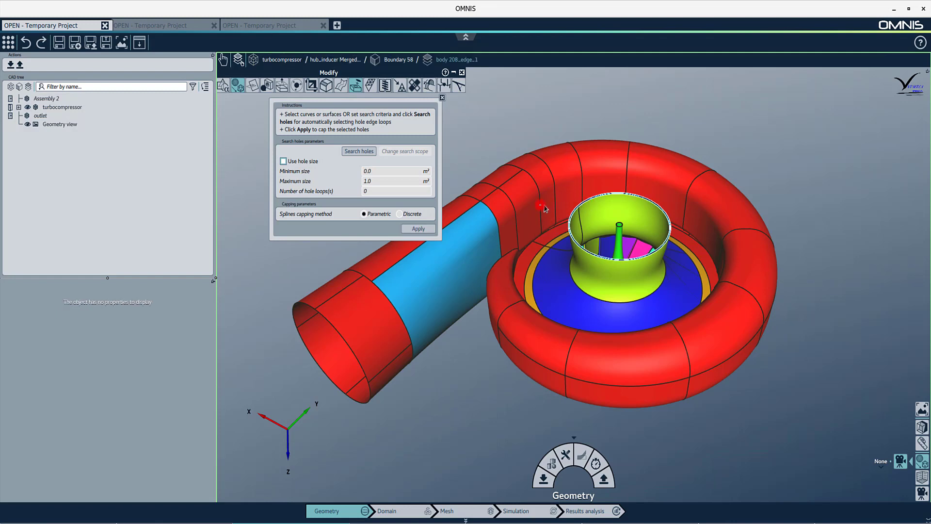
pyautogui.click(411, 229)
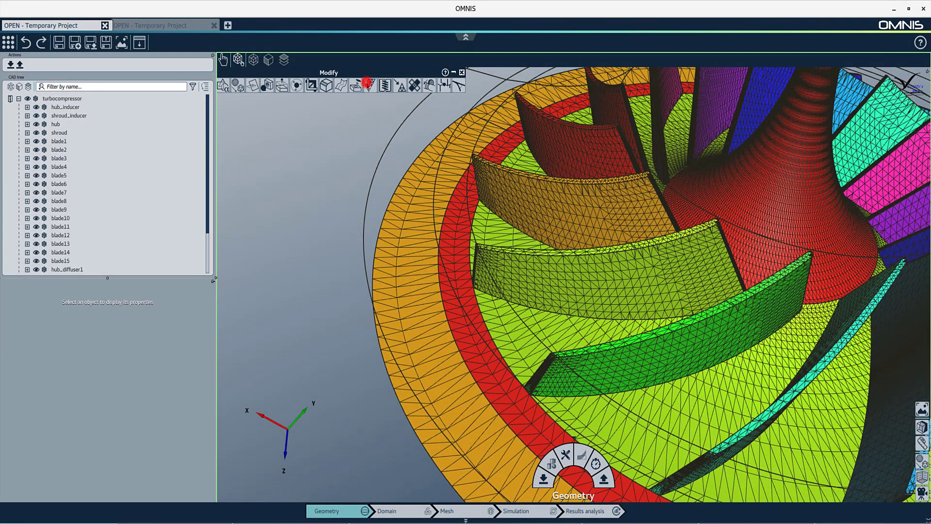
# Retessellate blade9 with a maximum size of 0.001 m and a chordal tolerance of 1.0e-05 m.
pyautogui.click(370, 85)
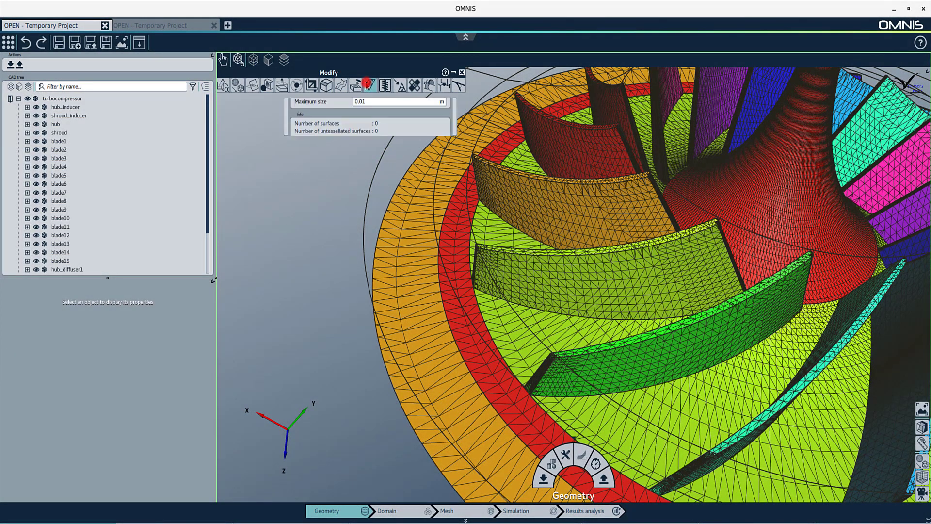
pyautogui.click(601, 289)
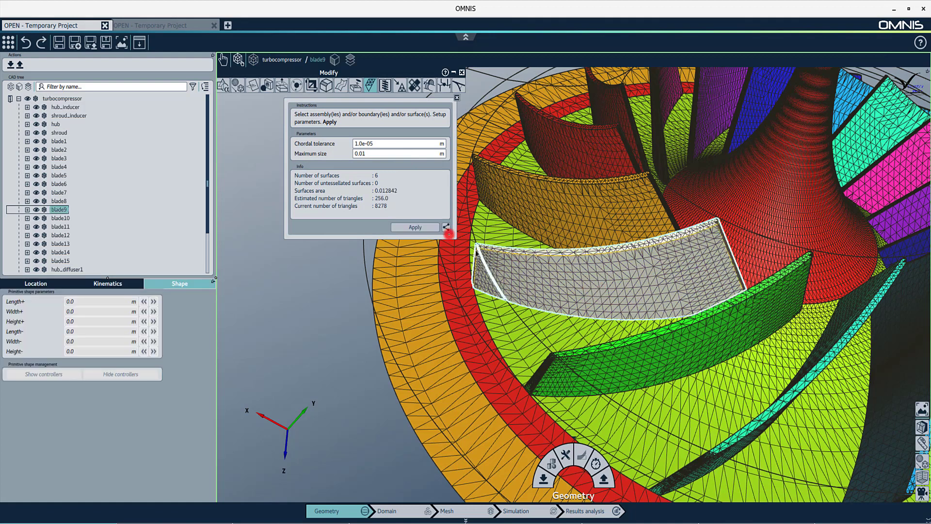
pyautogui.doubleClick(391, 155)
pyautogui.write('0.')
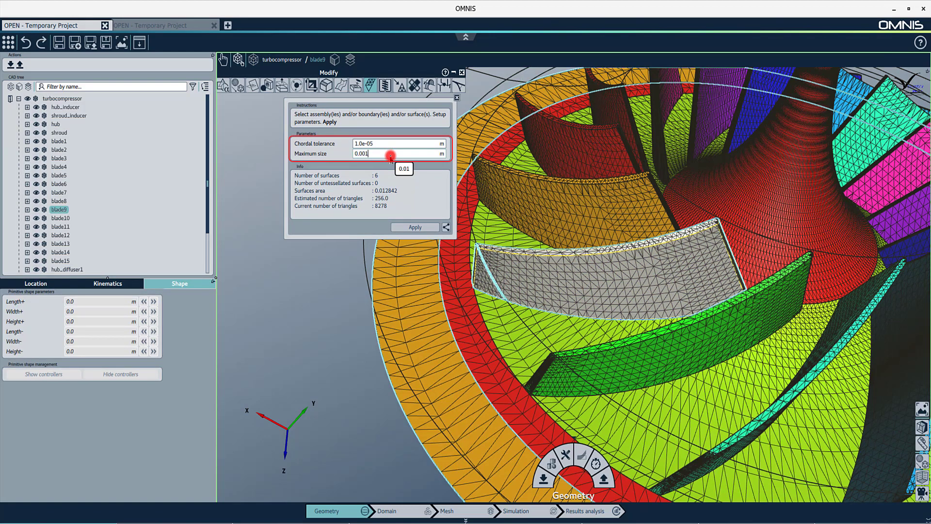
pyautogui.write('001')
pyautogui.click(405, 227)
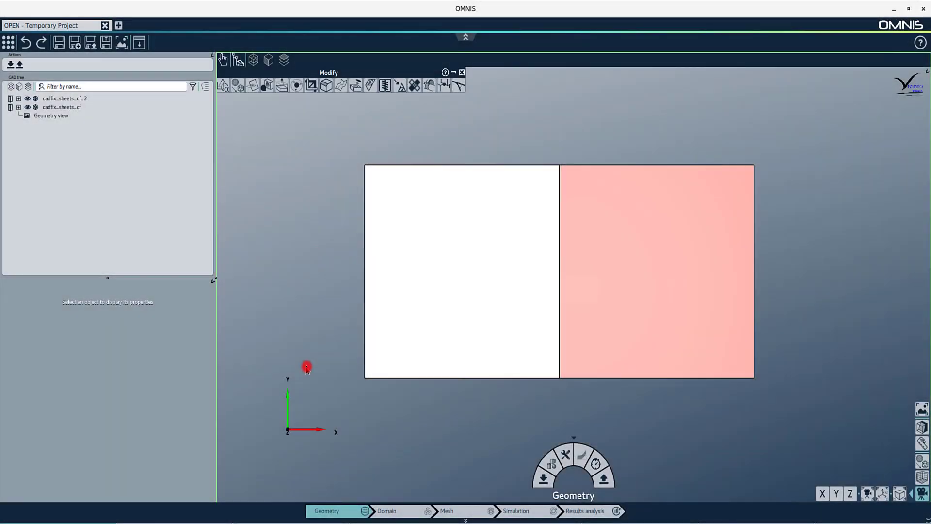
# Sew the sheet bodies cadfix_sheets_cf_2 and cadfix_sheets_cf together with a gap width of 0.001 m.
pyautogui.click(385, 86)
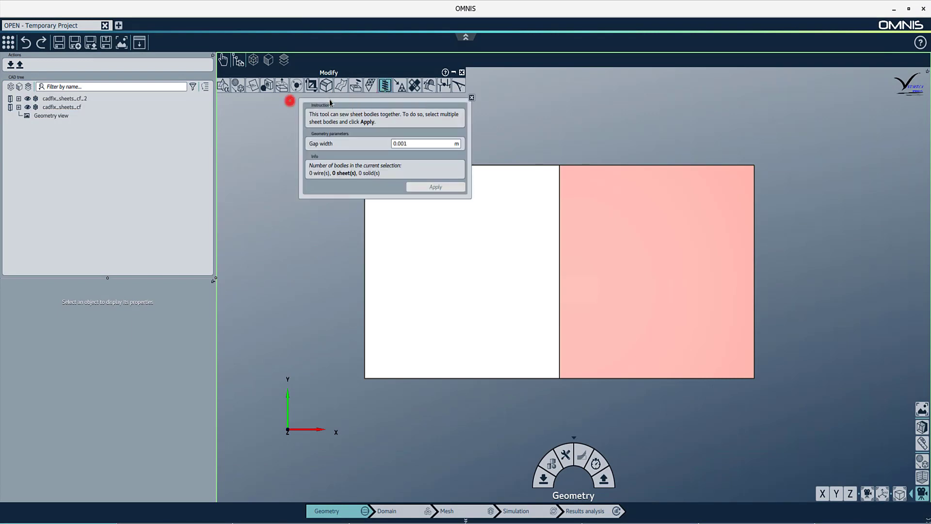
pyautogui.click(80, 98)
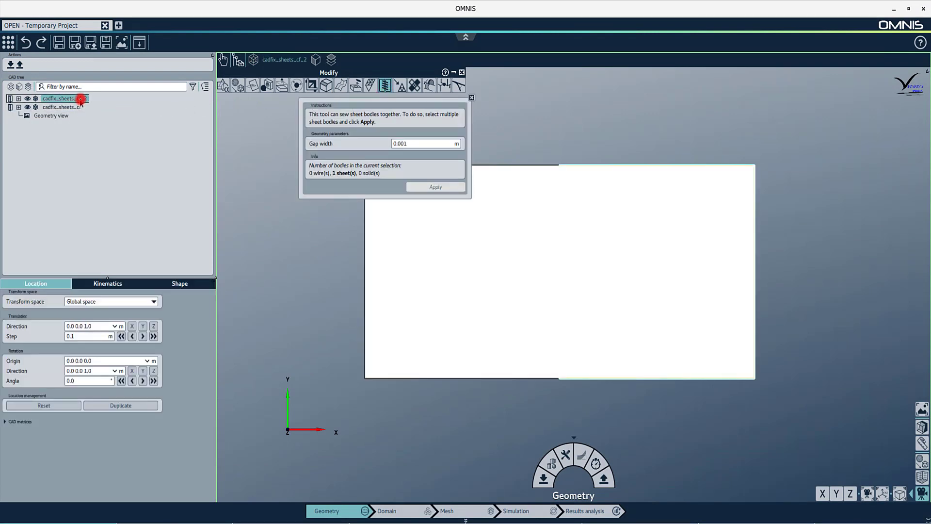
pyautogui.keyDown('ctrl'); pyautogui.click(77, 107); pyautogui.keyUp('ctrl')
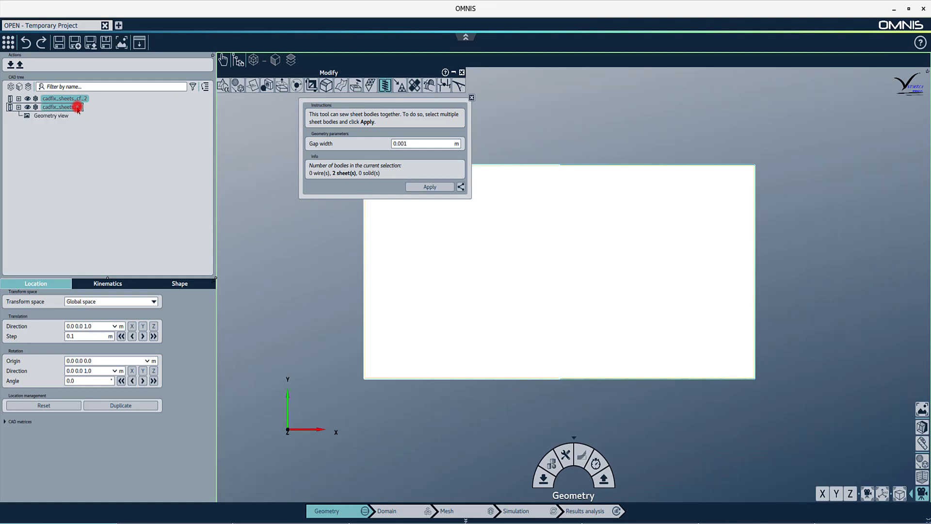
pyautogui.click(424, 189)
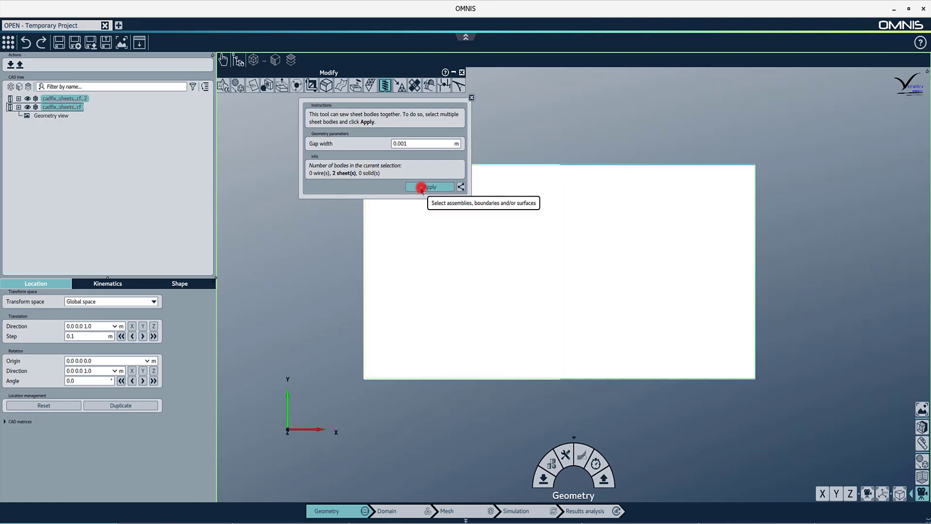
pyautogui.click(421, 187)
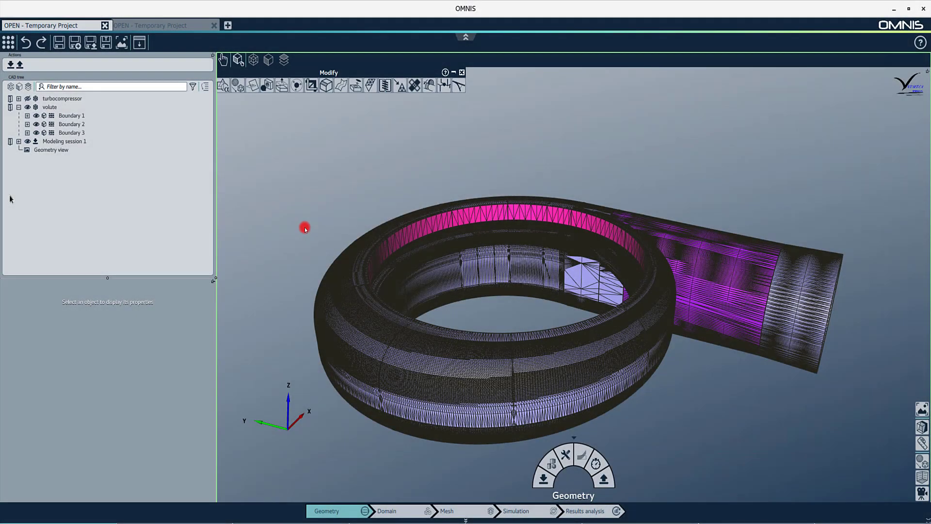
# Convert the entire volute CAD body to triangulated geometry.
pyautogui.click(40, 115)
pyautogui.click(46, 107)
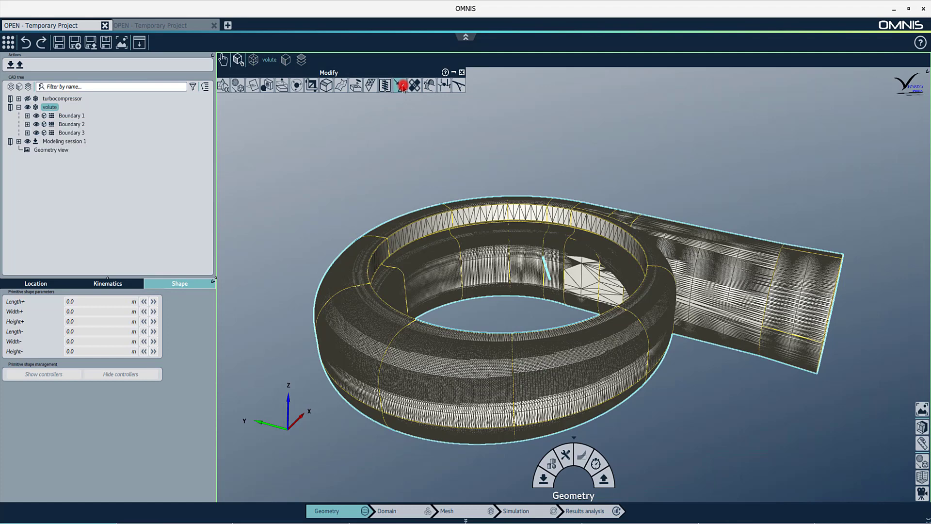
pyautogui.click(403, 86)
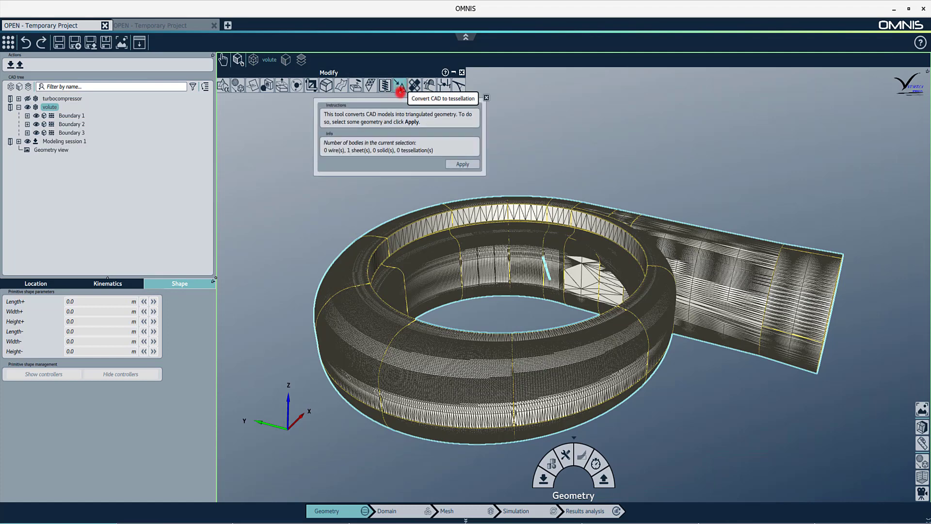
pyautogui.click(464, 164)
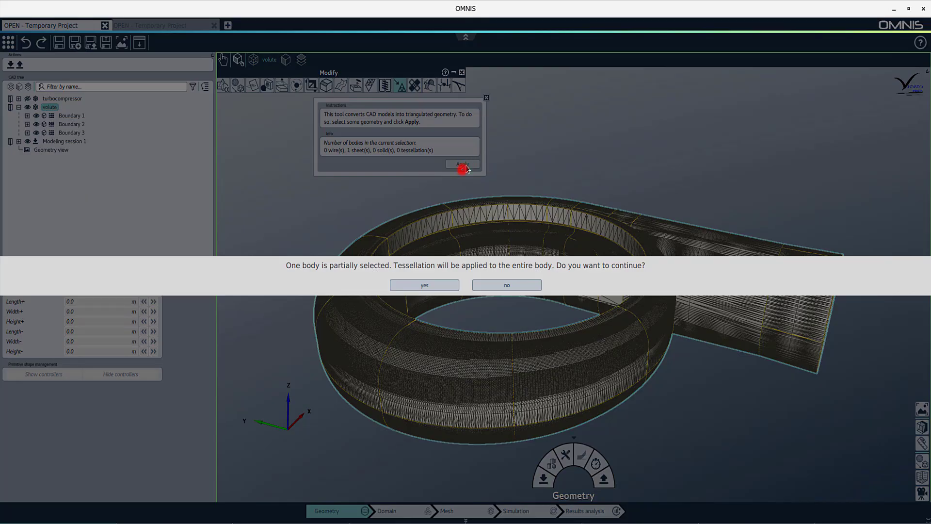
pyautogui.click(432, 286)
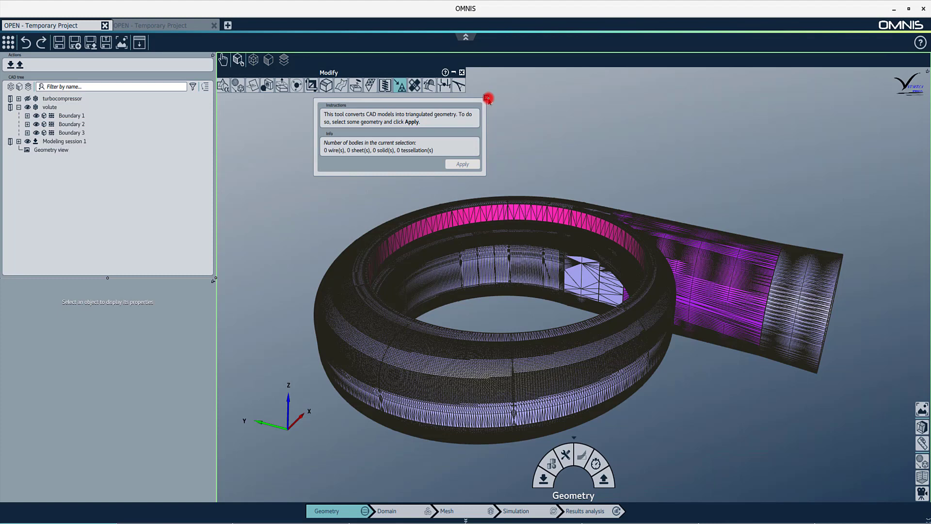
pyautogui.click(488, 99)
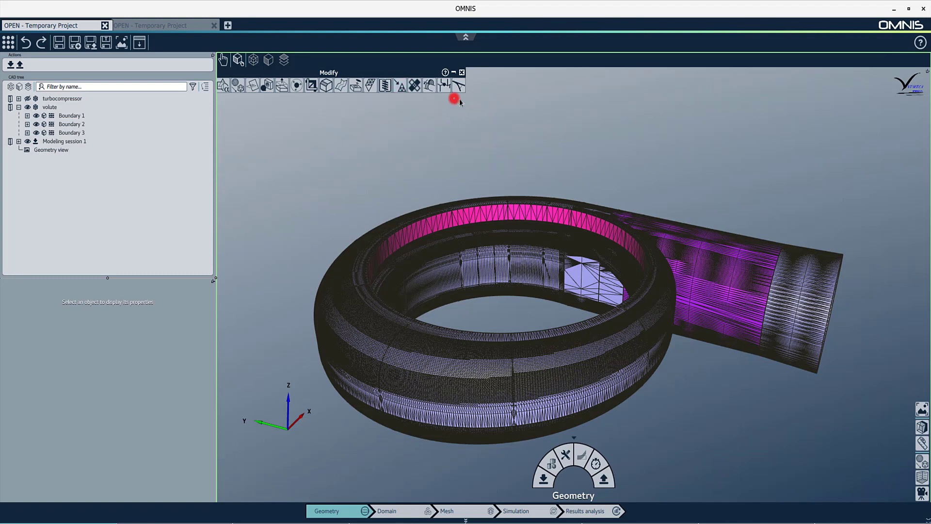
# Stitch the triangles of the volute's Boundary 1 and Boundary 3 with a 1.0e-05 m tolerance, auto intermediate steps and automatic repair.
pyautogui.click(415, 85)
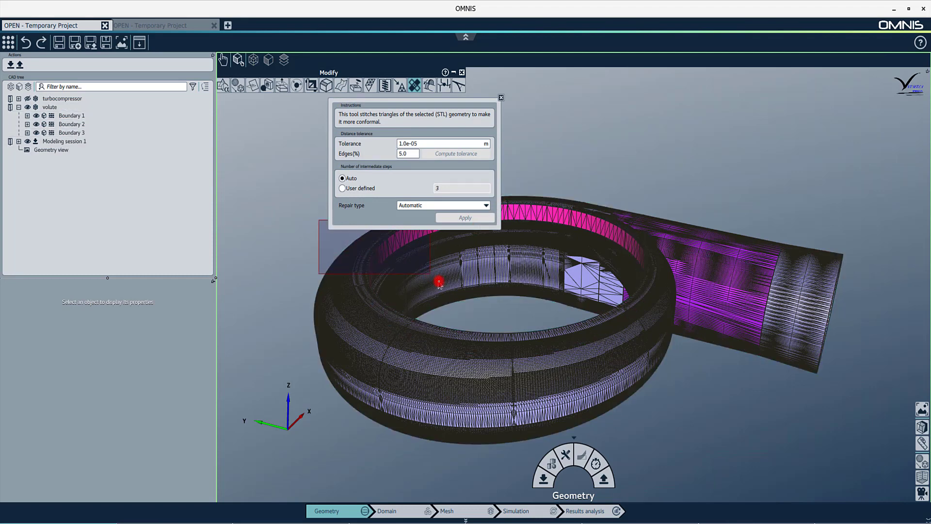
pyautogui.scroll(5, 456, 286)
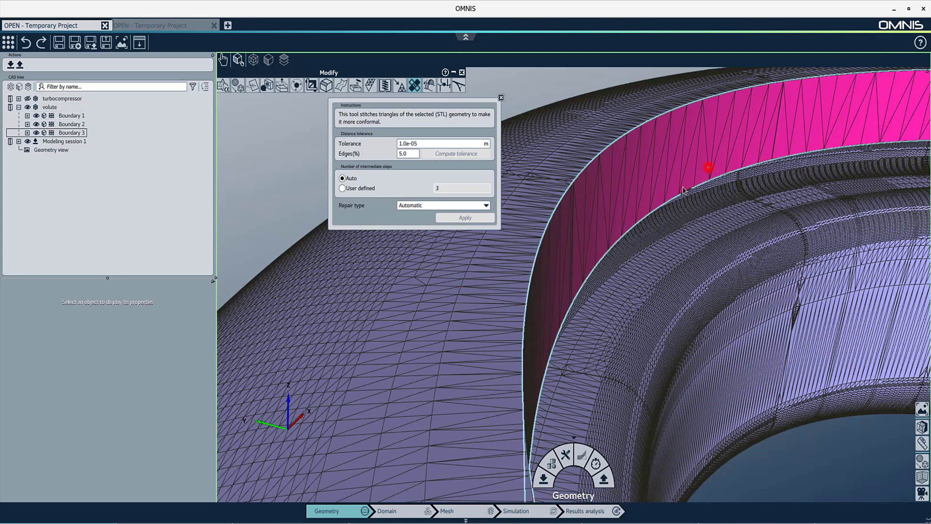
pyautogui.moveTo(708, 168); pyautogui.dragTo(630, 256, button='middle')
pyautogui.scroll(2, 563, 242)
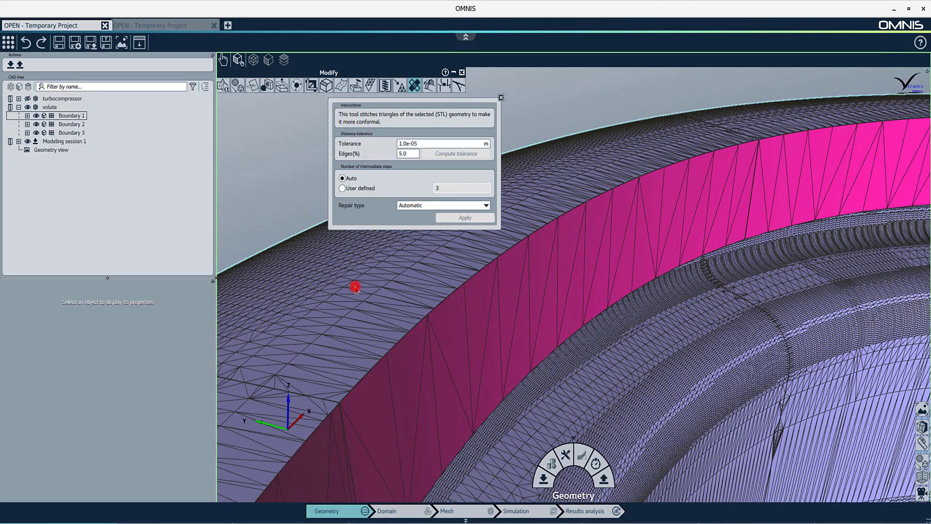
pyautogui.click(391, 292)
pyautogui.keyDown('ctrl'); pyautogui.click(488, 310); pyautogui.keyUp('ctrl')
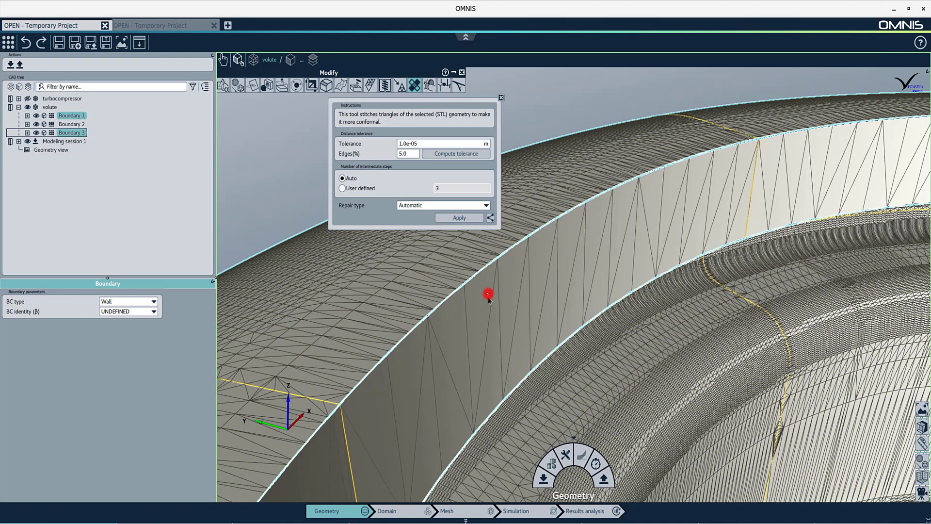
pyautogui.click(469, 218)
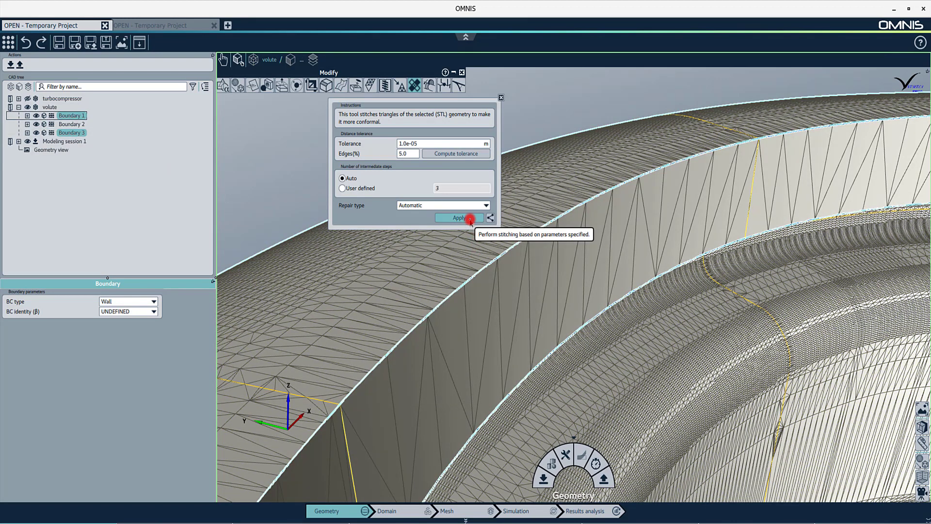
pyautogui.click(470, 219)
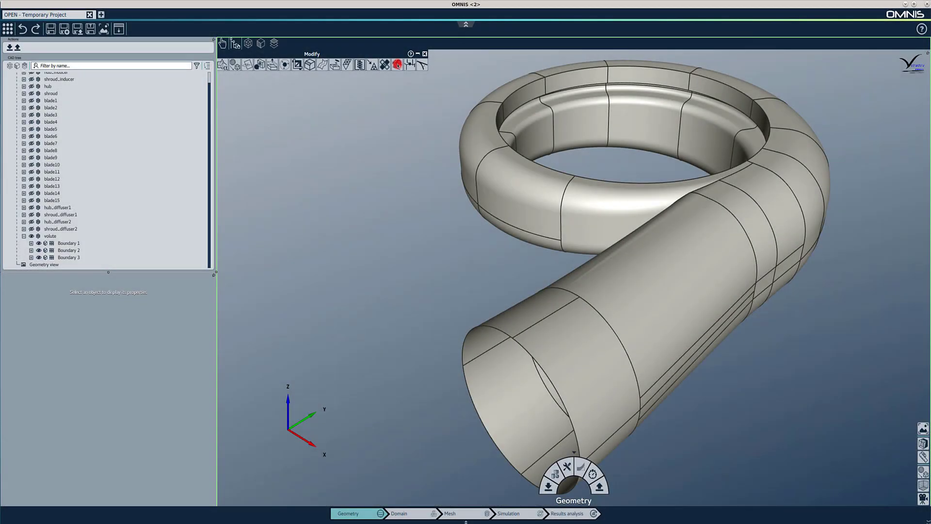
# Start automatic sealing of the volute with a minimum hole size of 0.001 m, and begin adding an inside reference point.
pyautogui.click(397, 65)
pyautogui.click(412, 120)
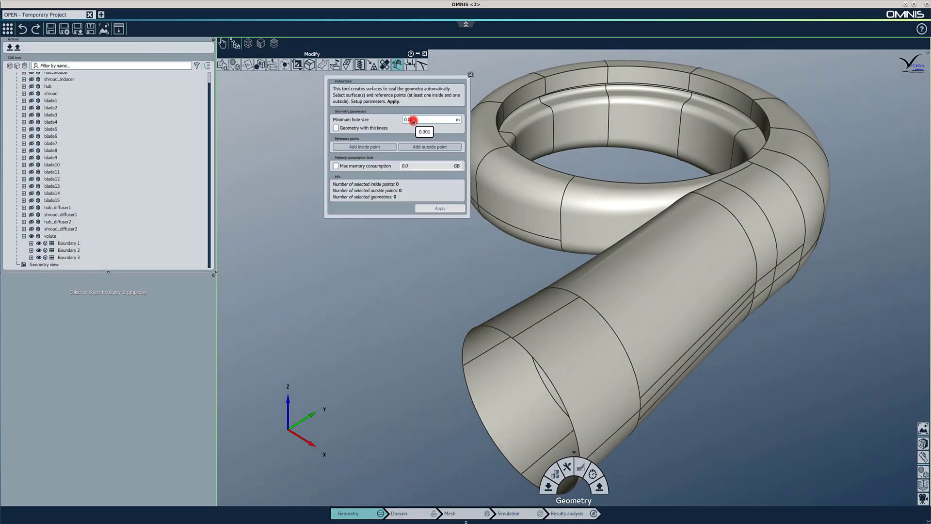
pyautogui.click(377, 148)
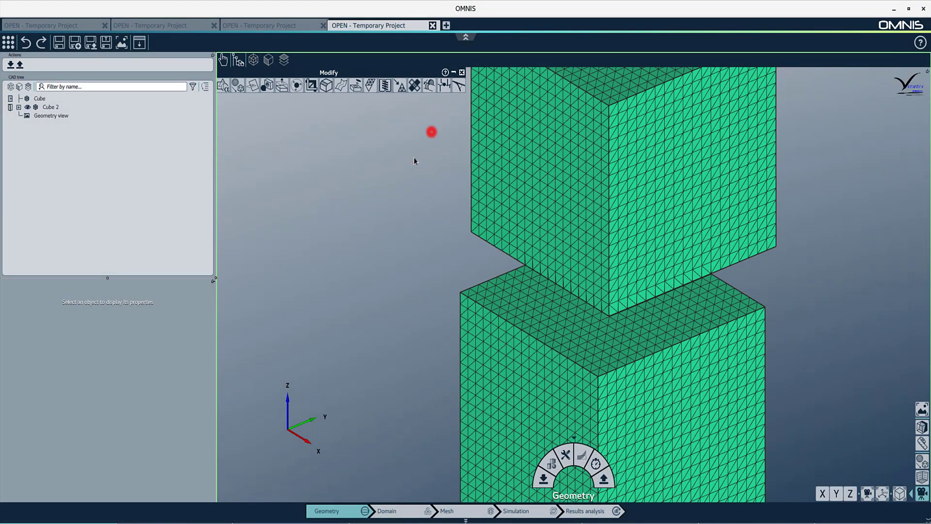
# Detect the saddle-type corners of Cube 2 using a sphere radius of 0.0005 m, and select the created spheres individually to locate them.
pyautogui.click(443, 86)
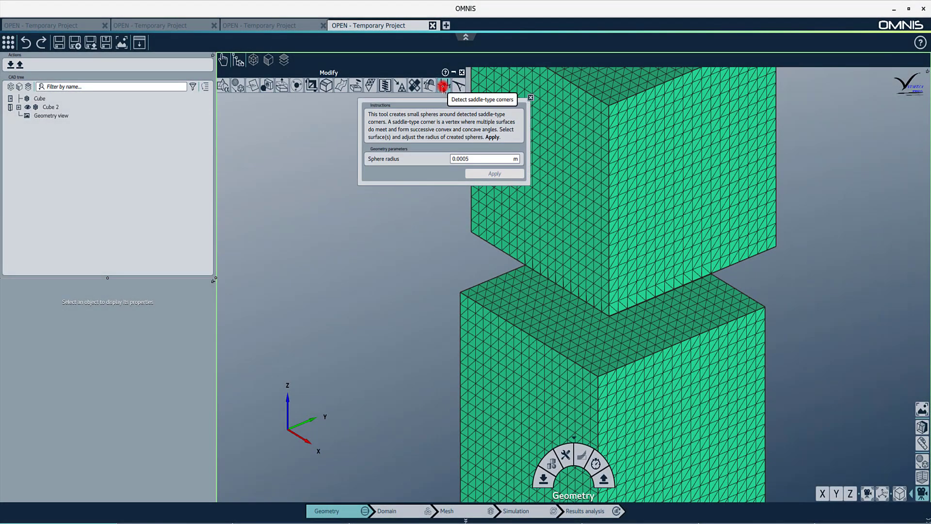
pyautogui.click(58, 108)
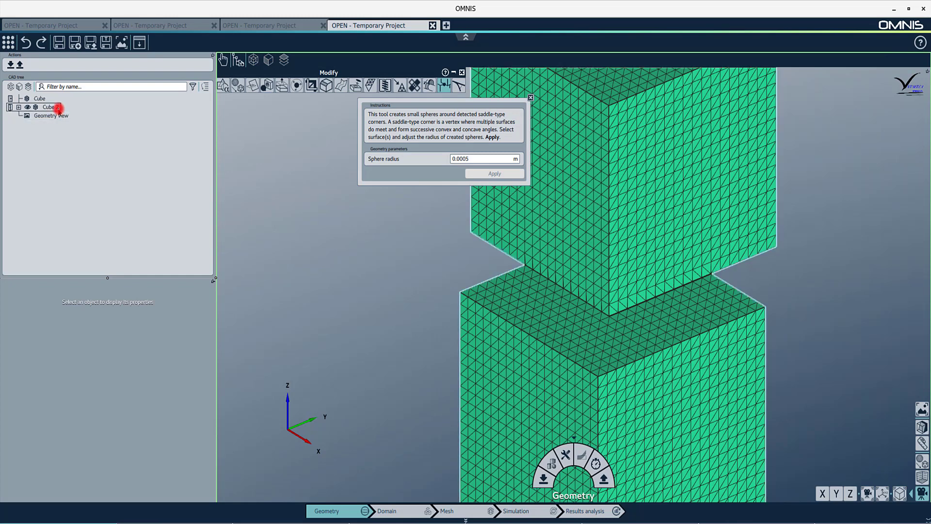
pyautogui.click(58, 109)
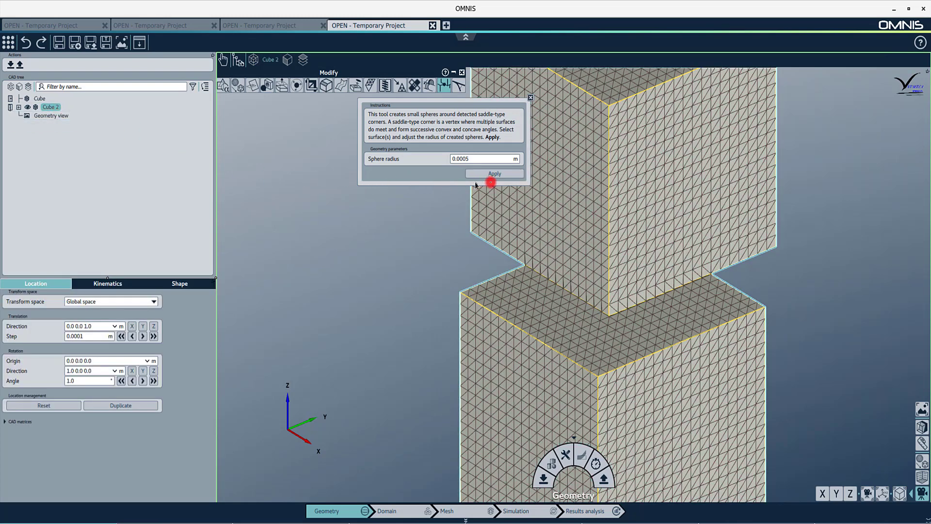
pyautogui.click(497, 175)
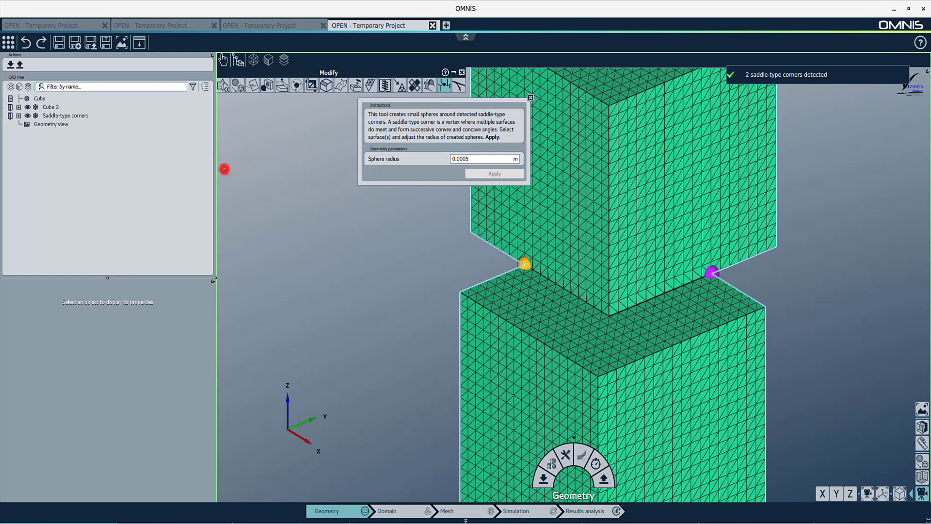
pyautogui.click(19, 116)
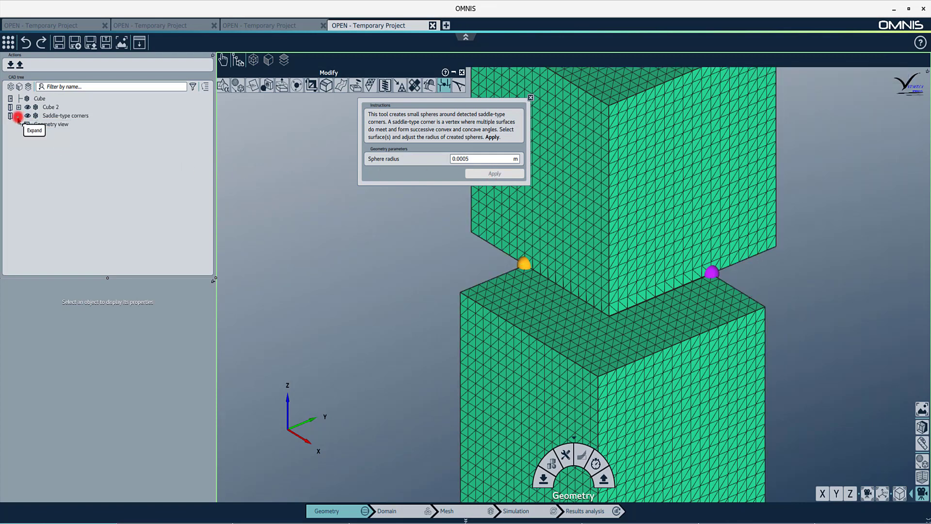
pyautogui.click(77, 125)
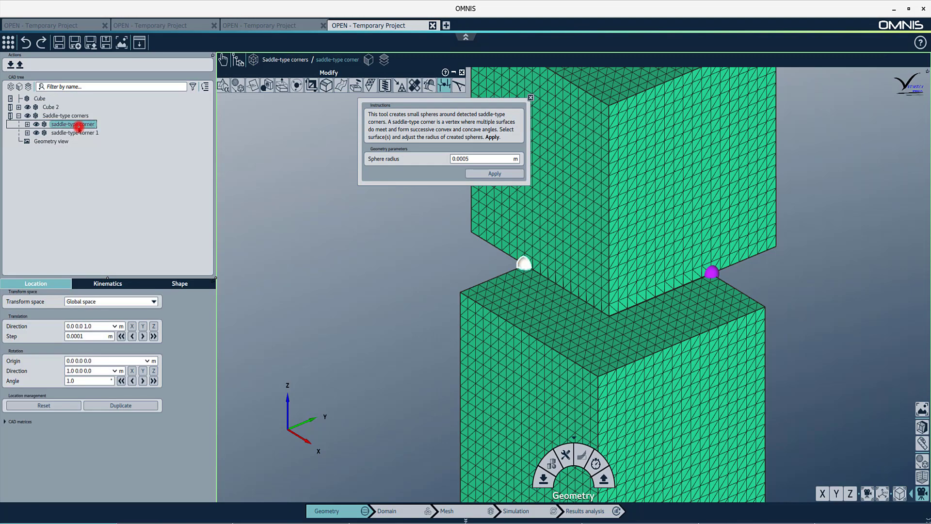
pyautogui.click(77, 133)
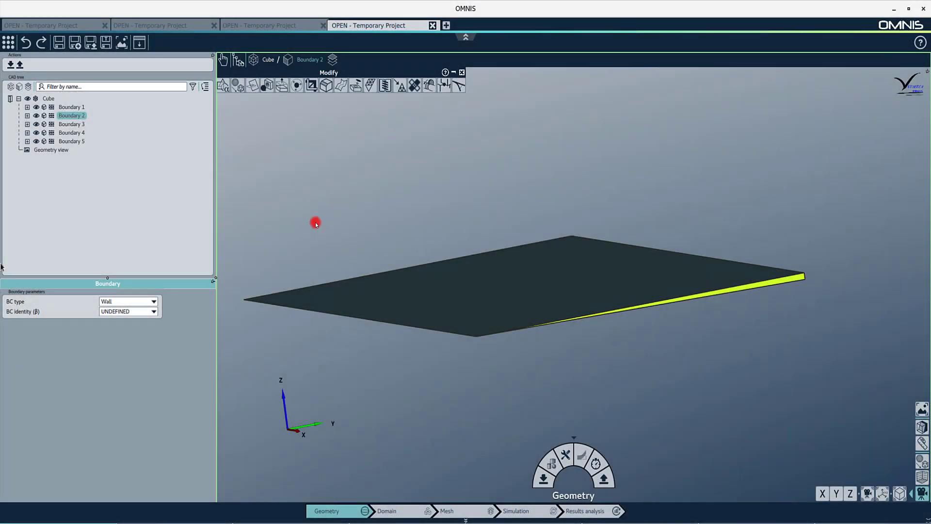
# Blunt the sharp corners of the cube's Boundary 1 with a 2.0° angle threshold and 0.0001 m blunt width, and inspect the adjoining surfaces.
pyautogui.click(316, 224)
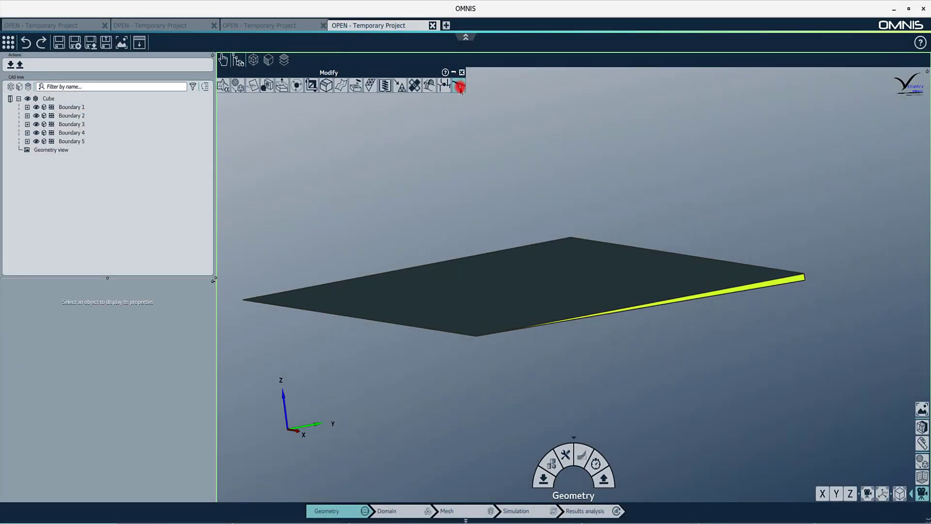
pyautogui.click(460, 87)
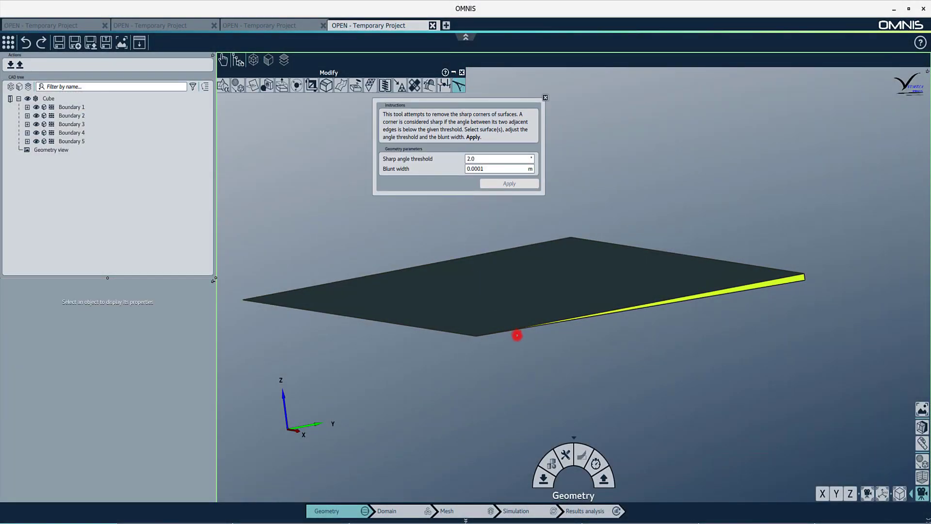
pyautogui.moveTo(438, 285); pyautogui.dragTo(626, 375)
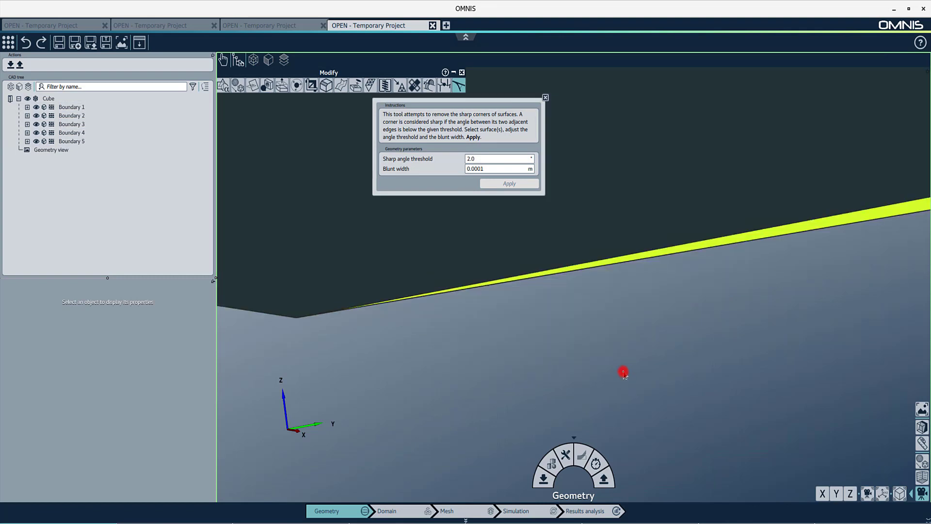
pyautogui.click(710, 248)
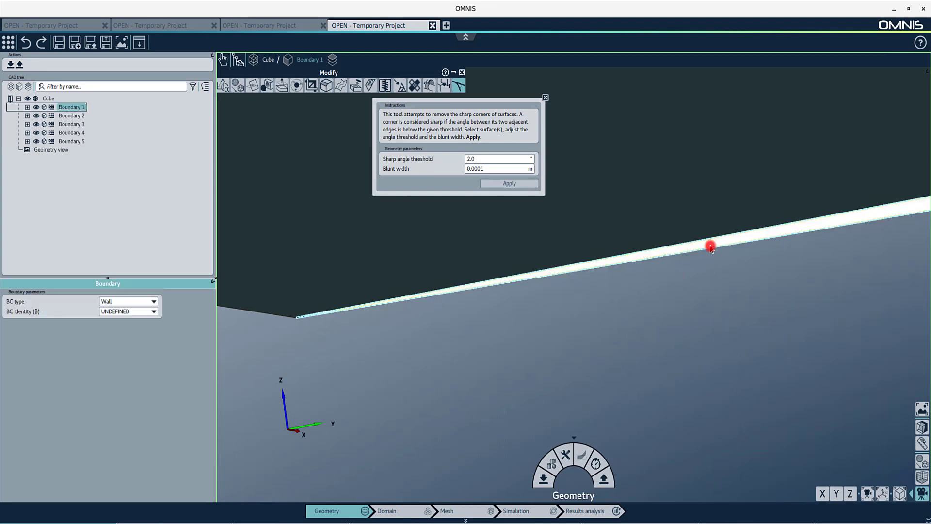
pyautogui.click(518, 184)
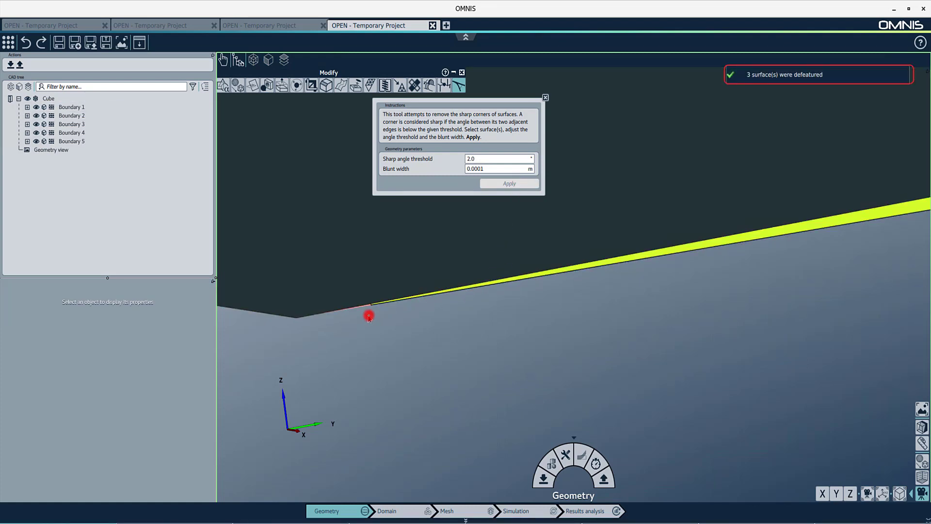
pyautogui.moveTo(371, 314); pyautogui.dragTo(553, 332, button='middle')
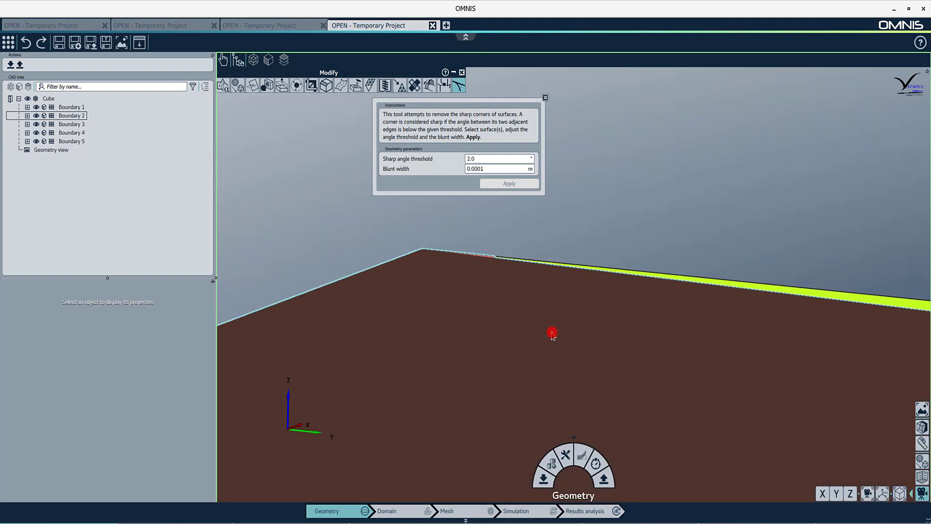
pyautogui.click(540, 311)
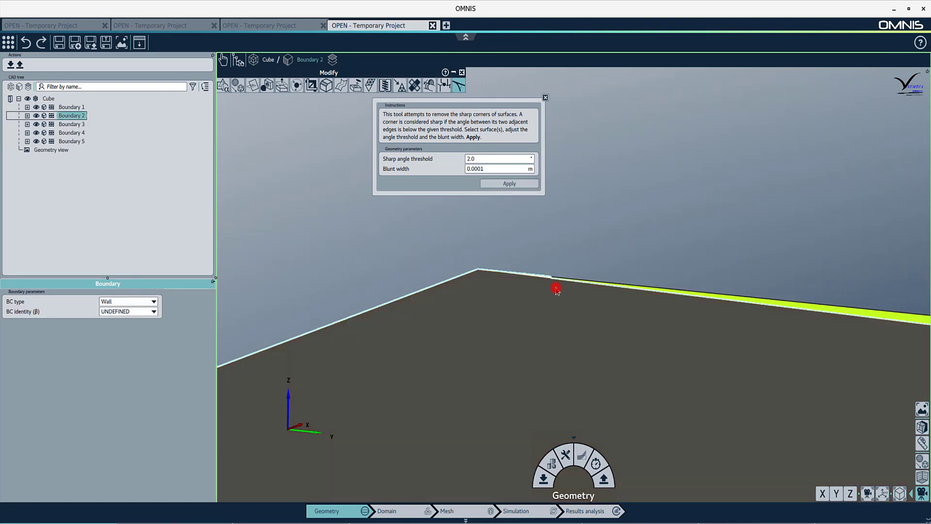
pyautogui.scroll(3, 557, 289)
pyautogui.scroll(2, 517, 289)
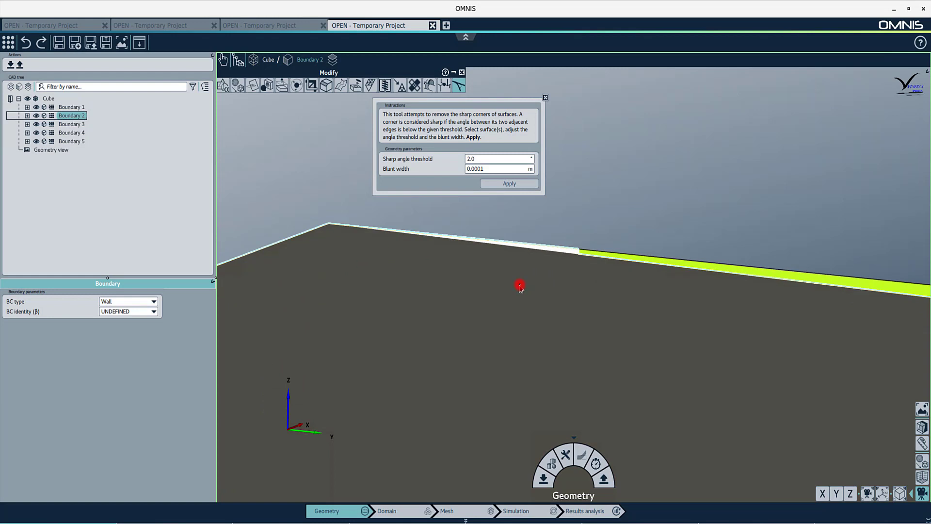
pyautogui.click(595, 255)
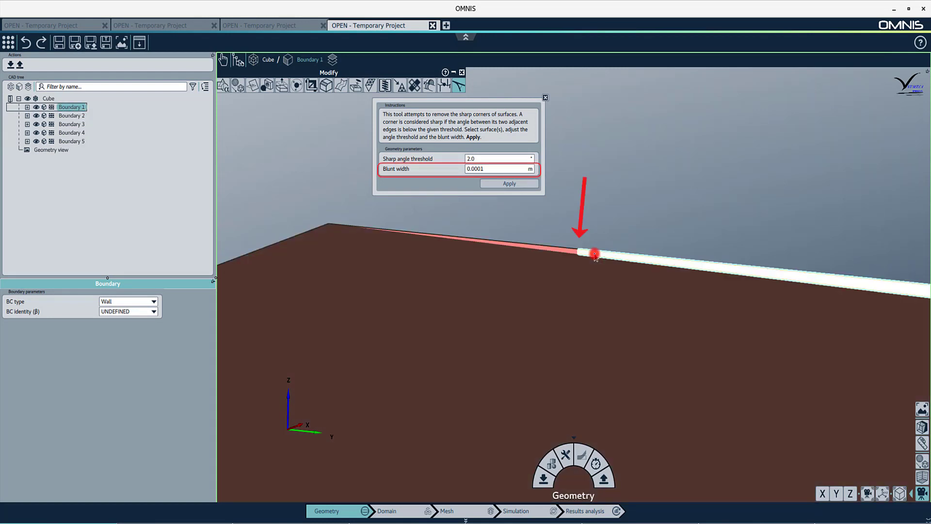